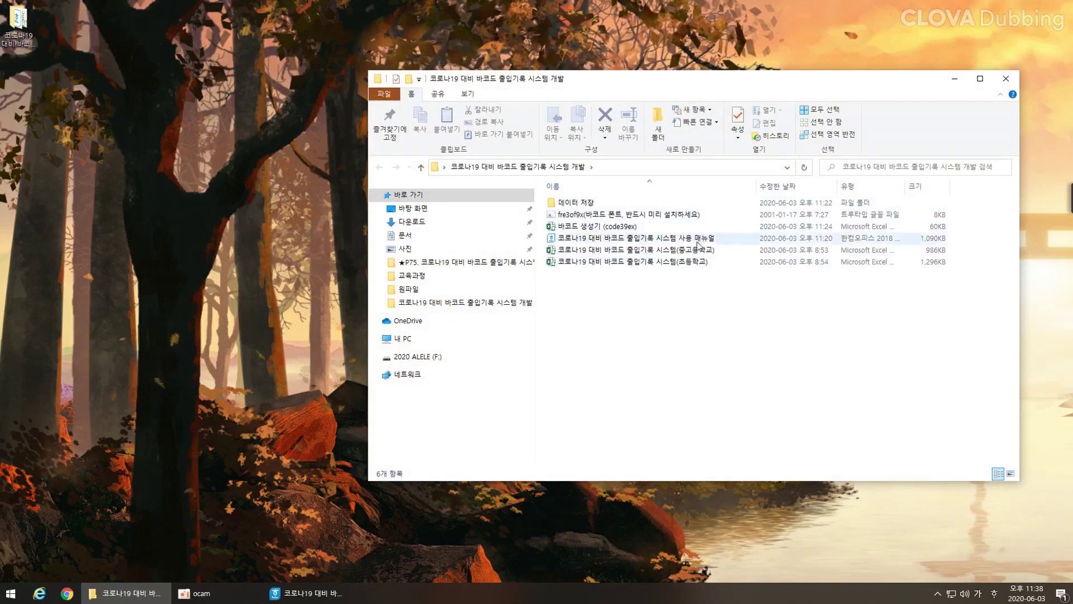
# Install the Free 3 of 9 Extended barcode font from the fre3of9x file, then close its preview window
pyautogui.doubleClick(687, 216)
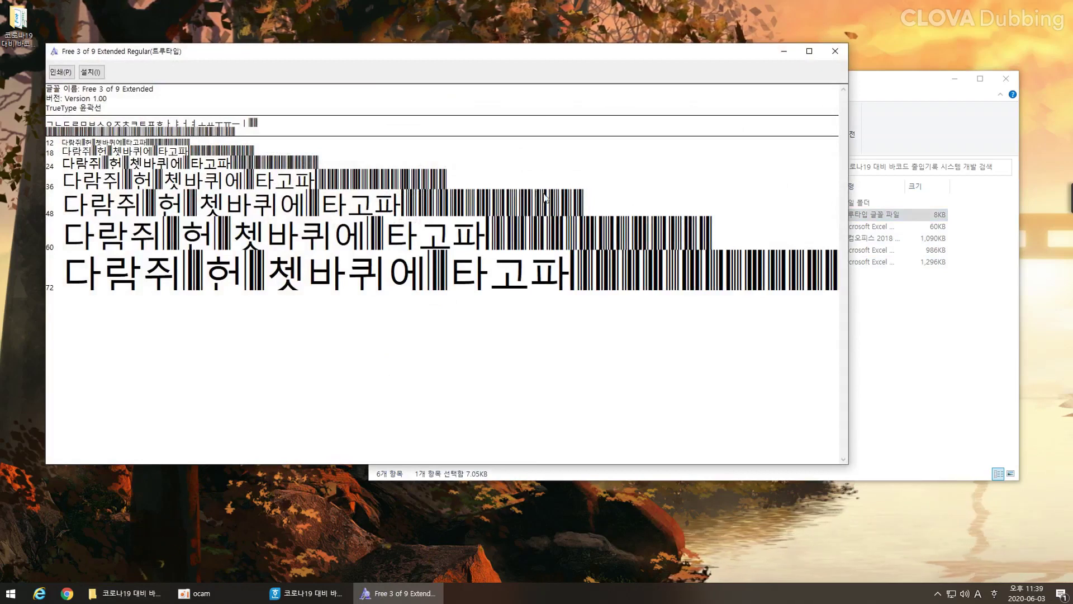
pyautogui.click(92, 72)
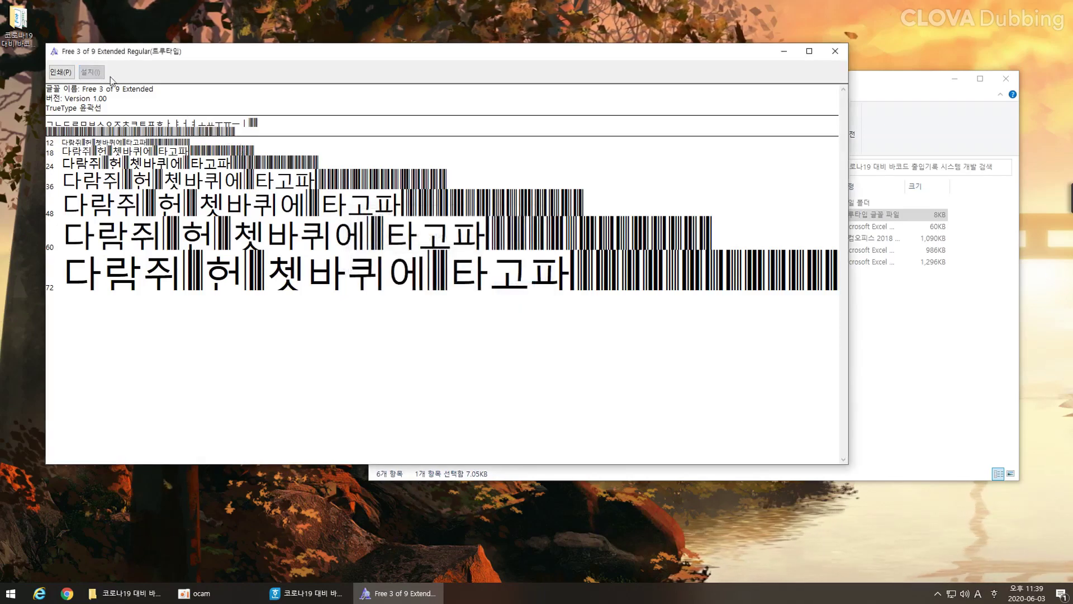
pyautogui.click(836, 52)
pyautogui.click(659, 311)
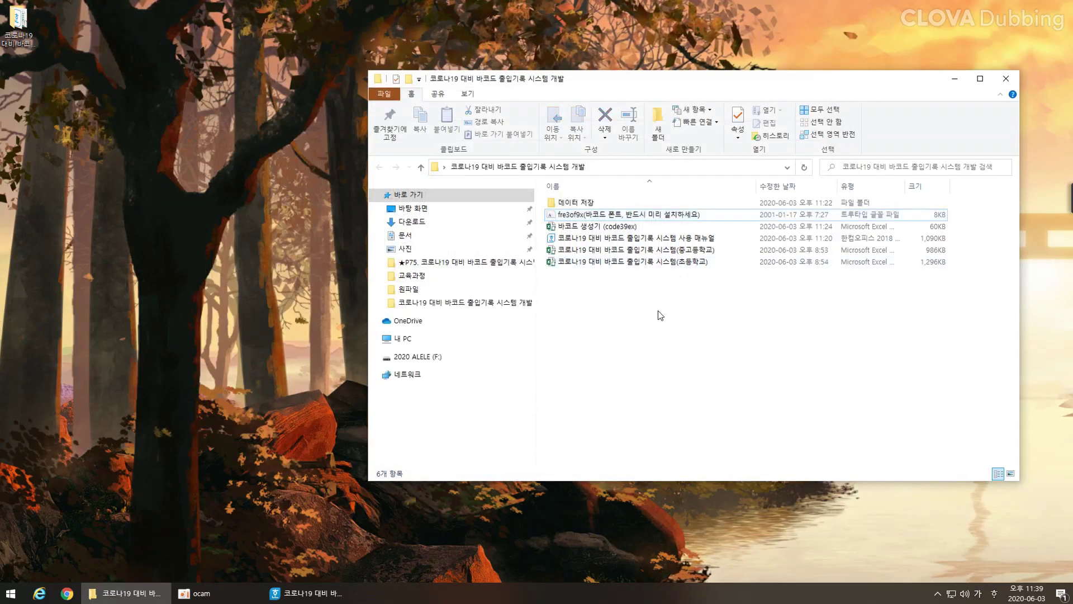
# Open the 바코드 생성기 (code39ex) workbook in Excel and enable its macro content
pyautogui.doubleClick(654, 227)
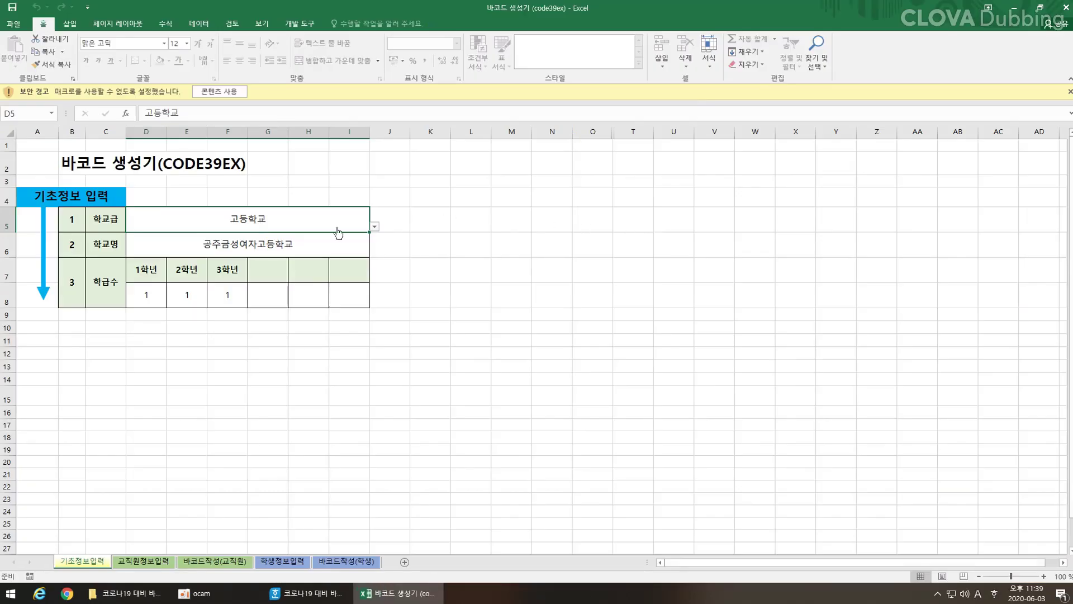
pyautogui.click(227, 93)
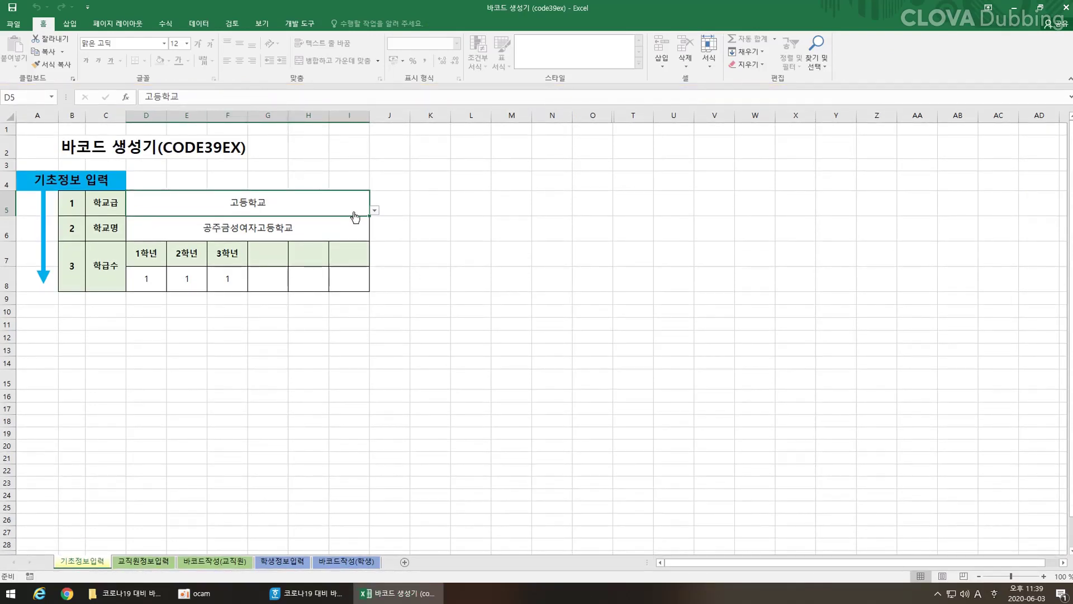
# Set the school level (학교급) to 초등학교 and the school name (학교명) to 구산초등학교
pyautogui.click(374, 210)
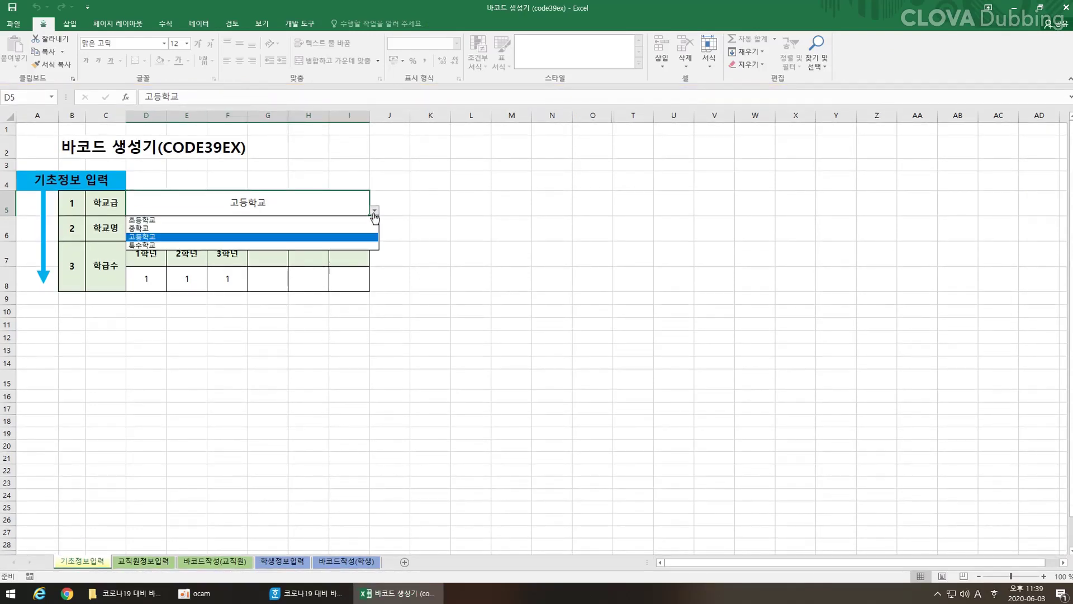
pyautogui.click(321, 220)
pyautogui.click(353, 224)
pyautogui.click(373, 240)
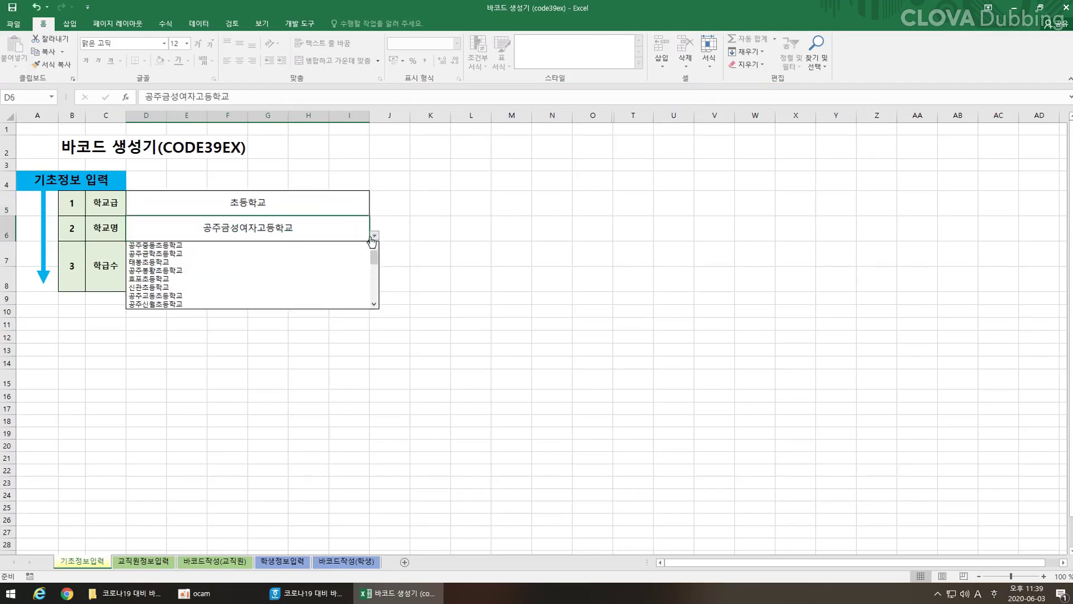
pyautogui.click(371, 263)
pyautogui.click(374, 235)
pyautogui.moveTo(373, 263); pyautogui.dragTo(374, 298)
pyautogui.click(207, 304)
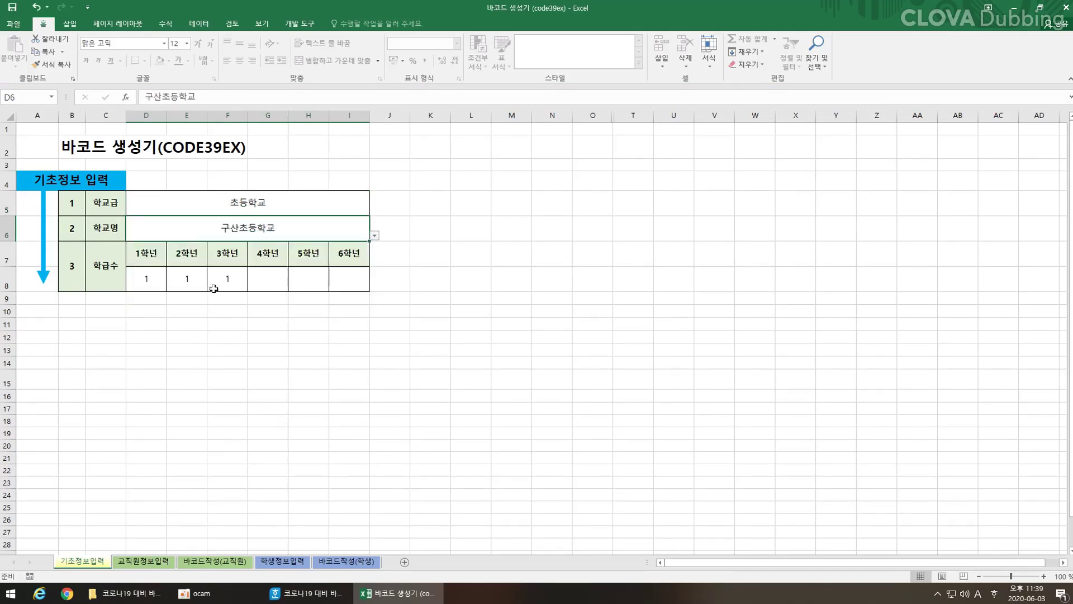
# Enter a class count of 1 for each of grades 4, 5 and 6 in the 학급수 row
pyautogui.click(271, 278)
pyautogui.write('1')
pyautogui.press('Tab')
pyautogui.write('1')
pyautogui.press('Tab')
pyautogui.write('1')
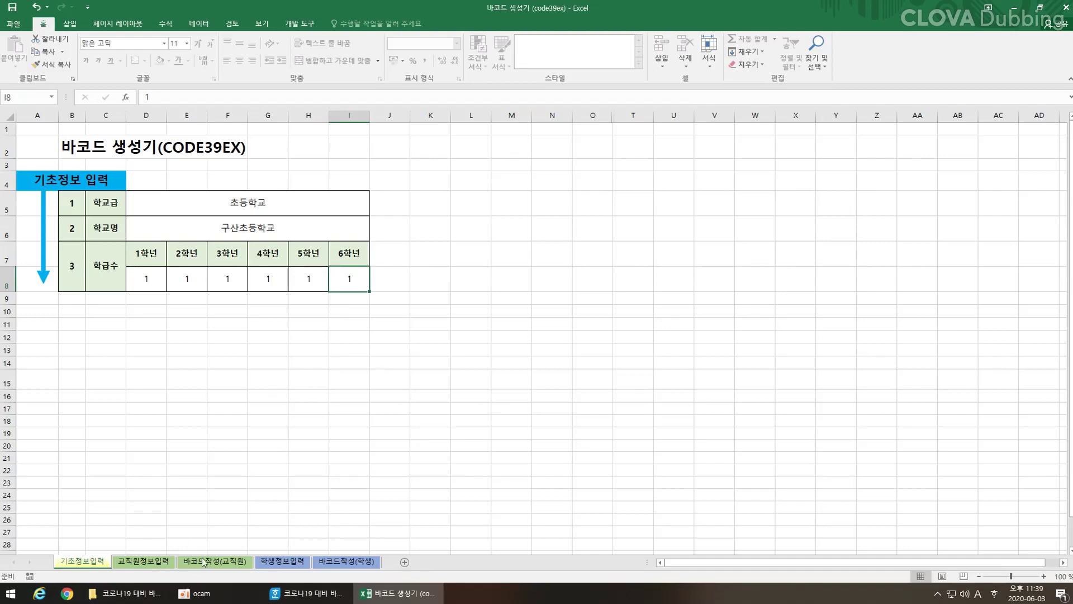
# On the 교직원정보입력 sheet, enter 교장 as the position and the staff member's name in the first row
pyautogui.click(160, 564)
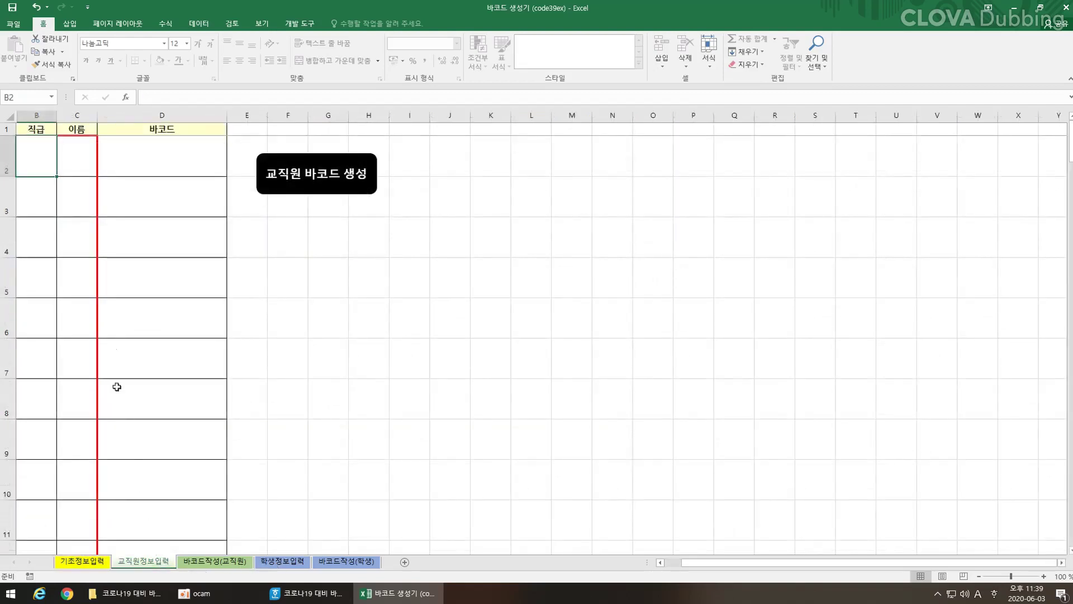
pyautogui.click(68, 207)
pyautogui.click(28, 168)
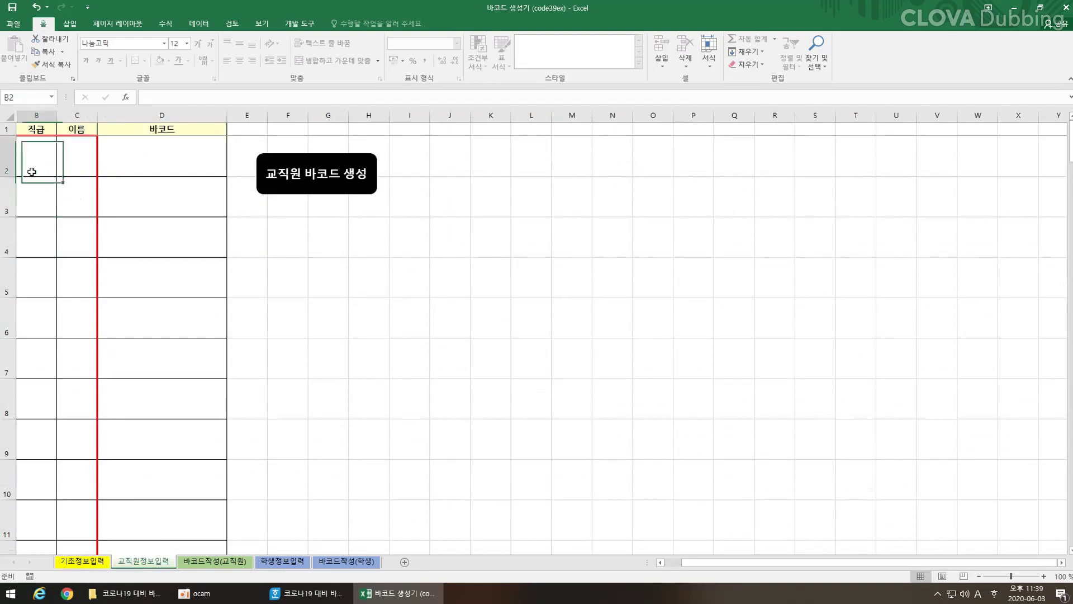
pyautogui.write('교장')
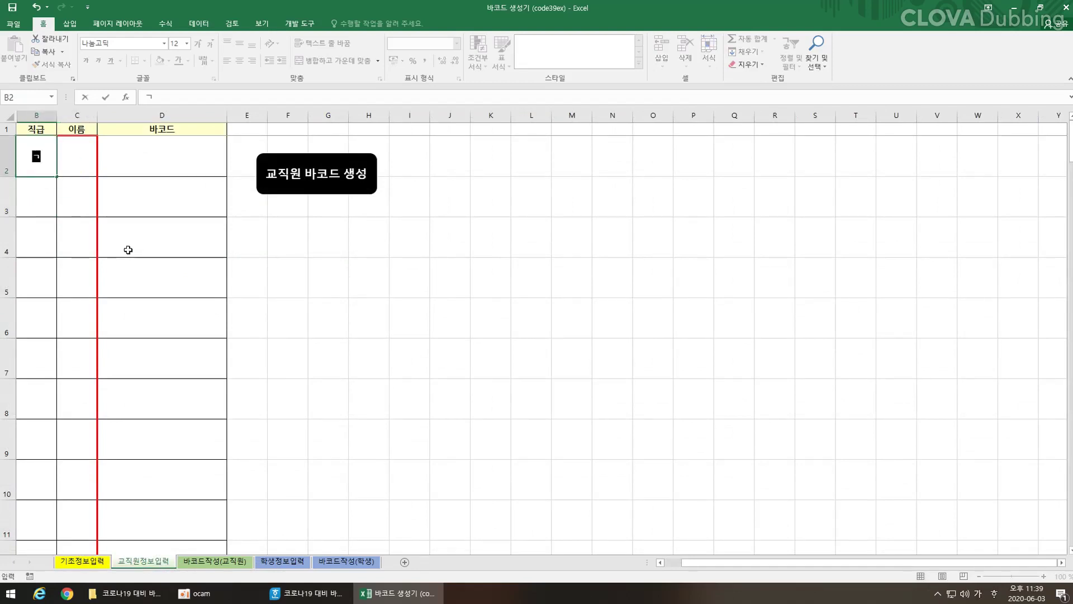
pyautogui.press('Tab')
pyautogui.write('김교장')
pyautogui.press('Return')
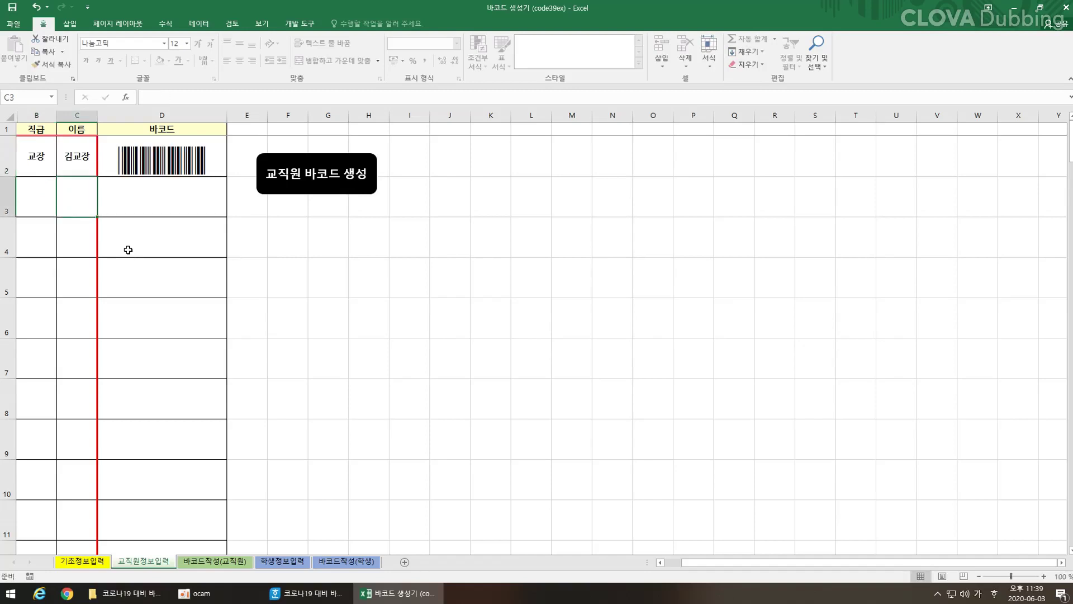
# Fill the staff list with the positions and names from the 데이터 파일 workbook and generate the staff barcode cards
pyautogui.press('Up')
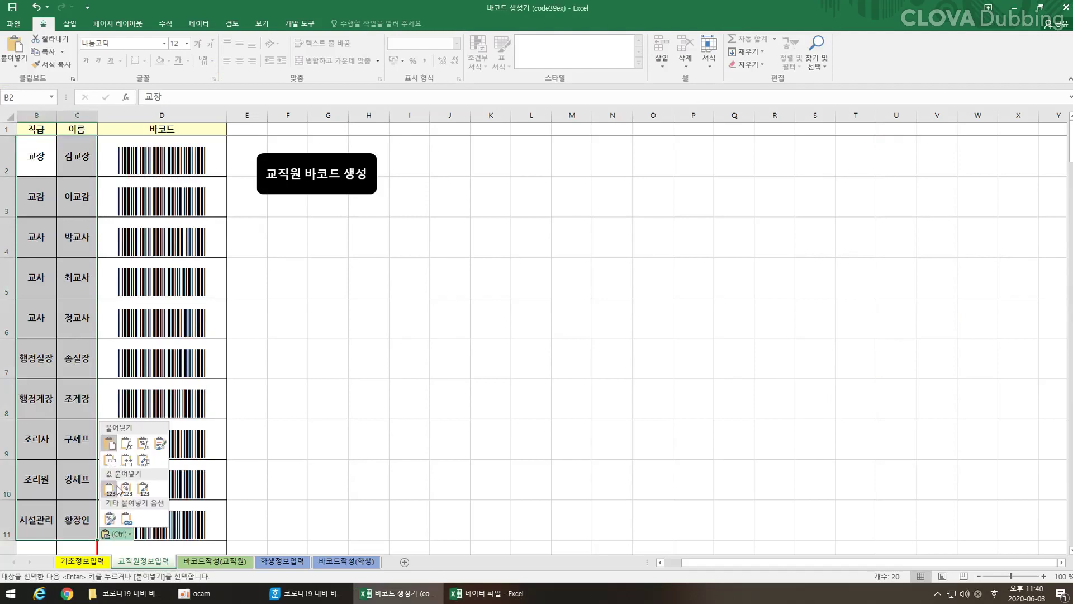
pyautogui.click(79, 437)
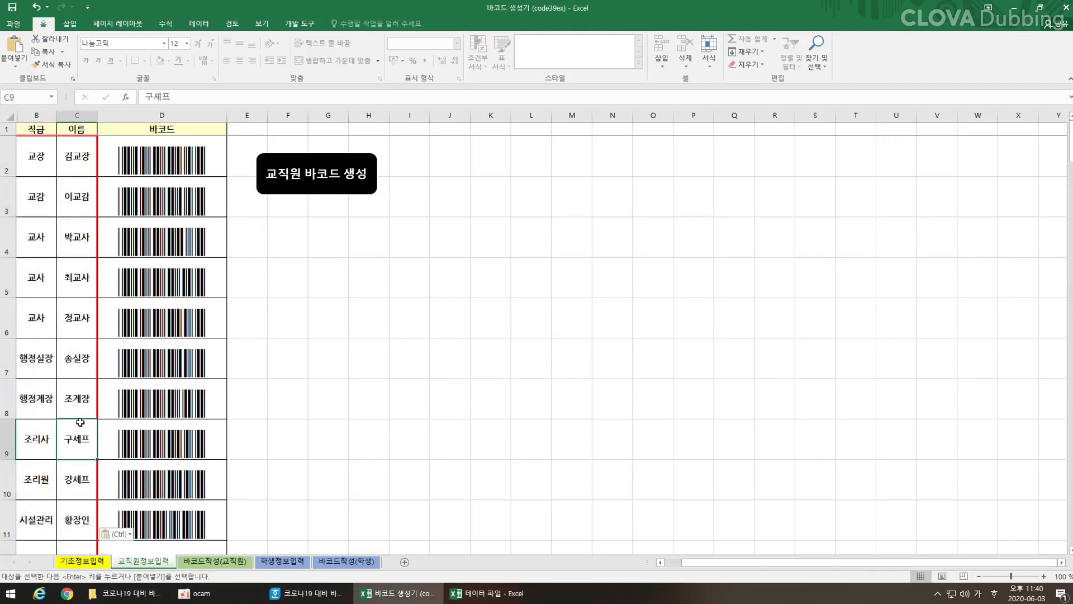
pyautogui.scroll(-1, 80, 414)
pyautogui.scroll(1, 78, 385)
pyautogui.click(321, 190)
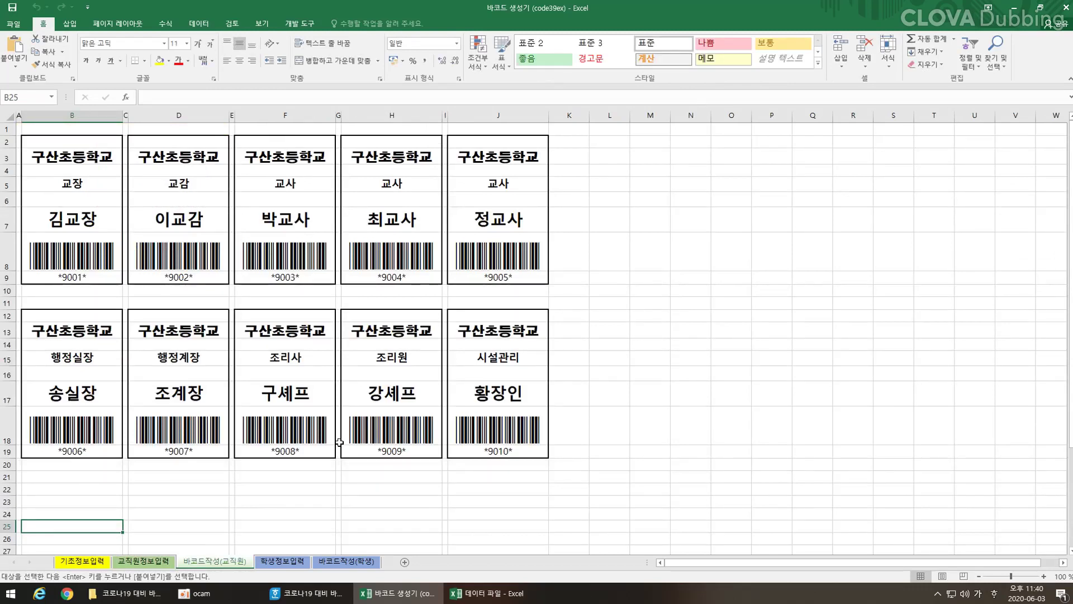
# Check the print preview of the staff barcode cards on the 바코드작성(교직원) sheet
pyautogui.click(9, 25)
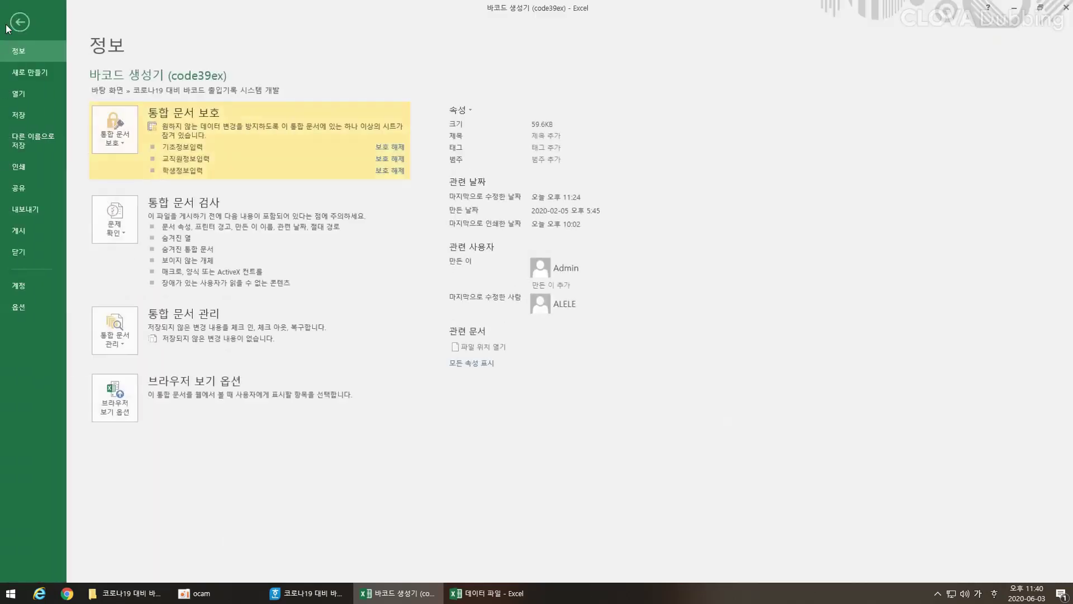
pyautogui.click(19, 170)
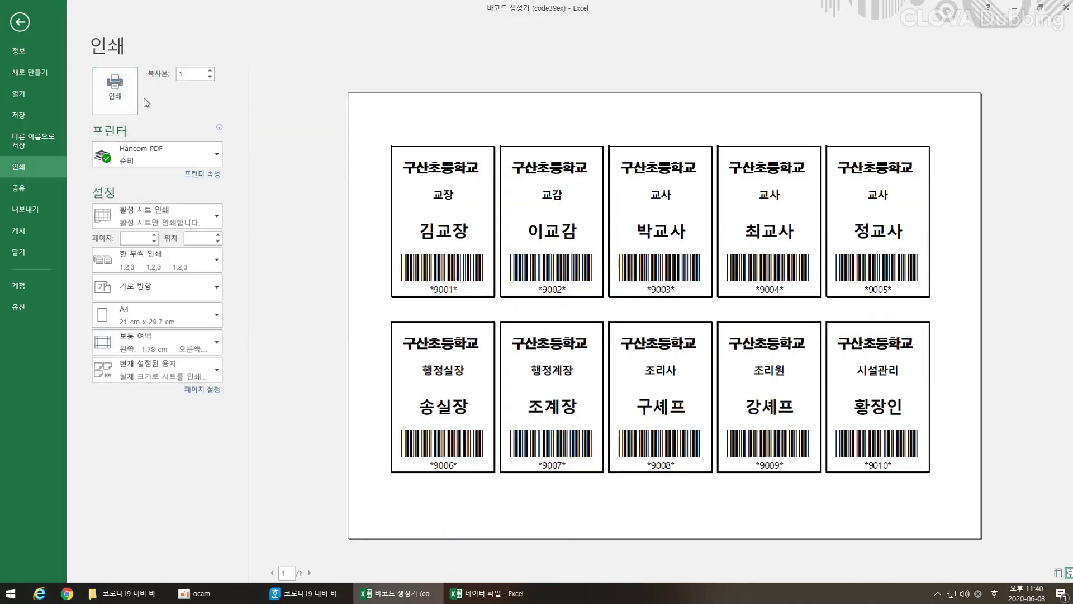
pyautogui.click(101, 69)
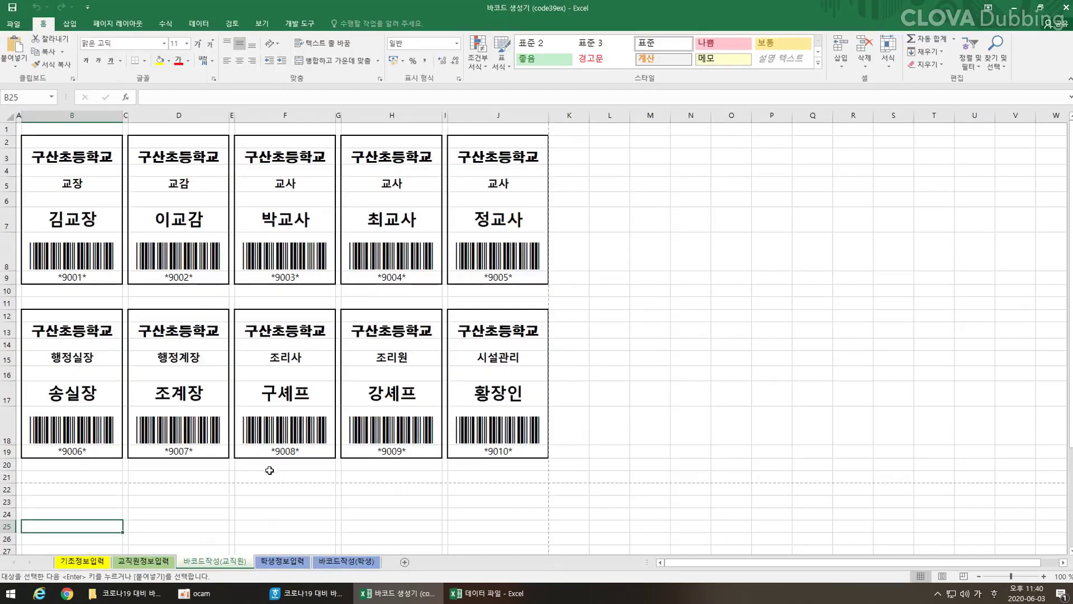
# On the 학생정보입력 sheet, enter grade 1, class 1, number 1 and the student's name in the first row
pyautogui.click(282, 562)
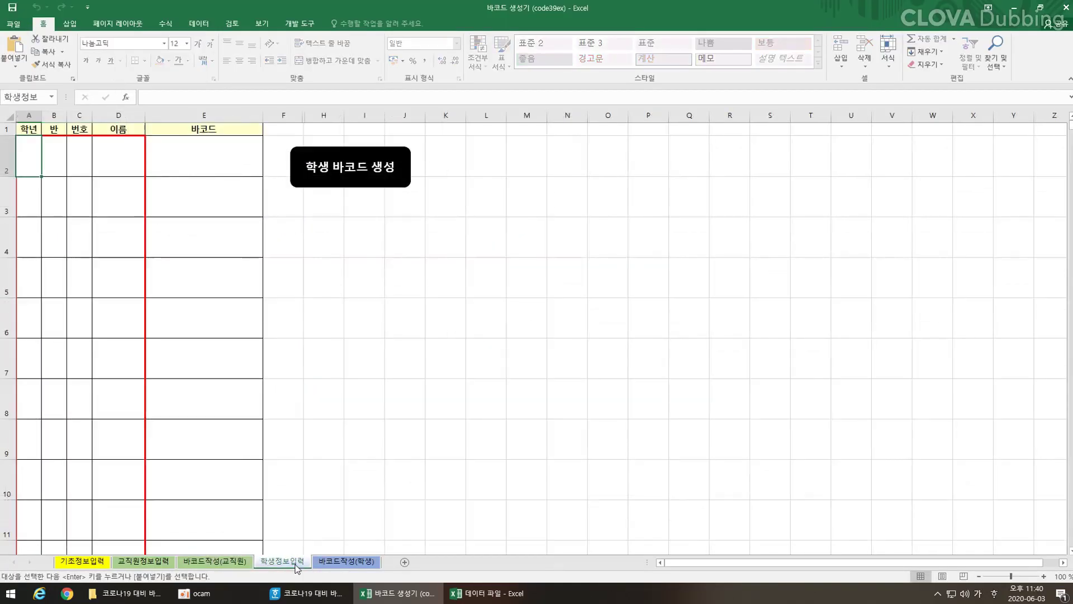
pyautogui.write('1')
pyautogui.press('Tab')
pyautogui.write('1')
pyautogui.press('Tab')
pyautogui.write('1')
pyautogui.press('Tab')
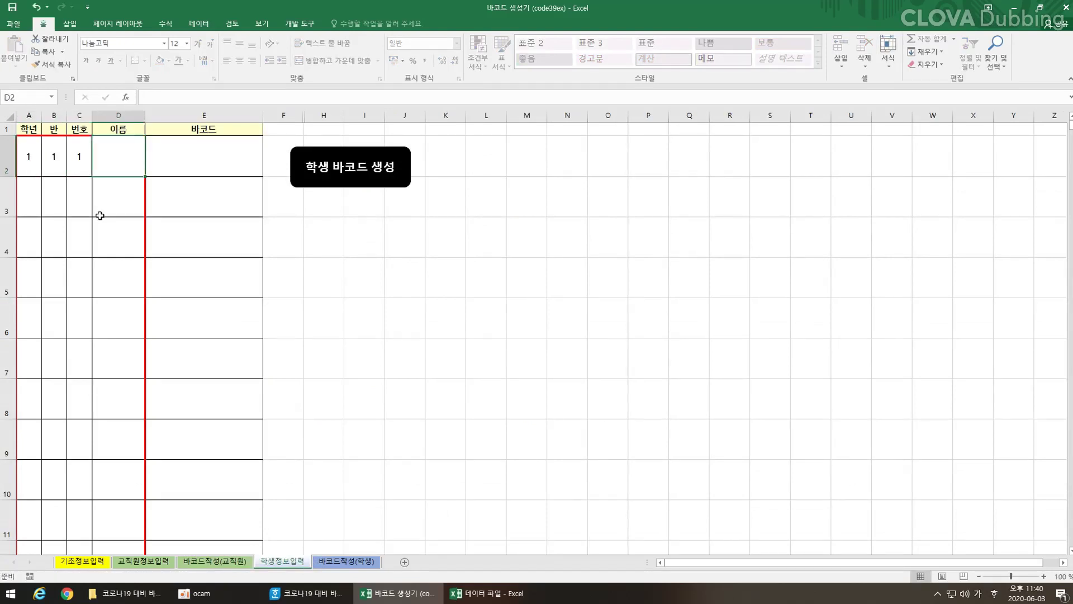
pyautogui.write('하나')
pyautogui.press('Return')
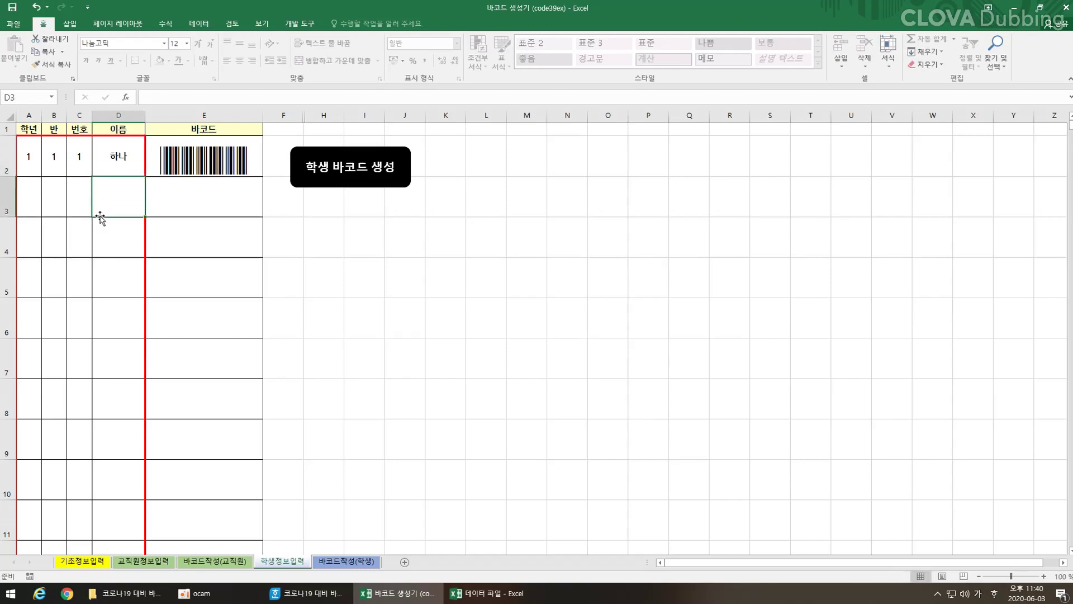
# Clear the name, number, class and grade from the first student row
pyautogui.press('Up')
pyautogui.press('Delete')
pyautogui.press('Left')
pyautogui.press('Delete')
pyautogui.press('Left')
pyautogui.press('Delete')
pyautogui.press('Left')
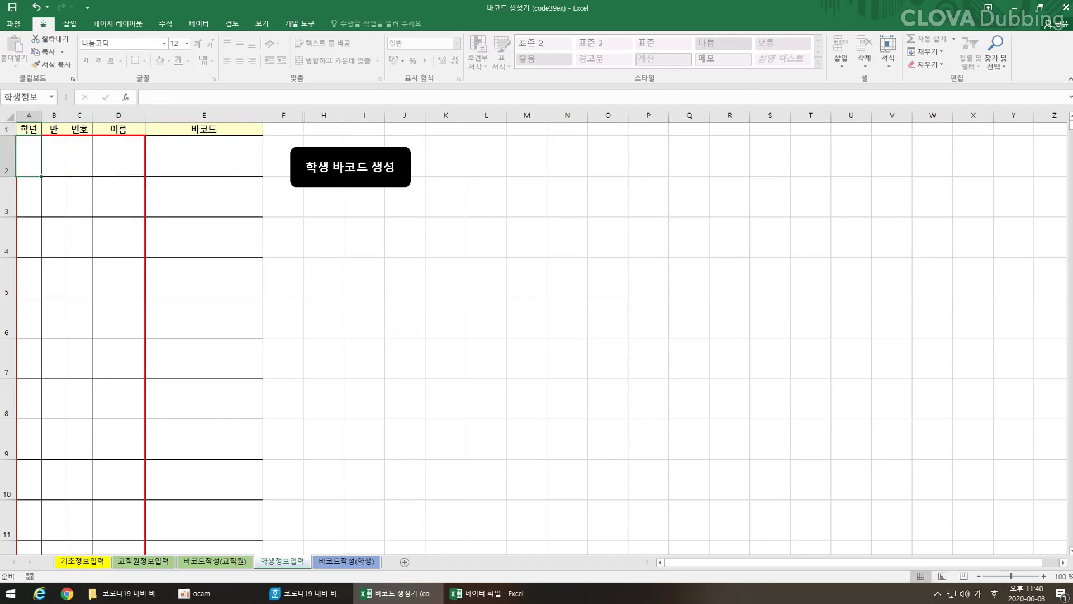
# Copy the student list from the 데이터 파일 workbook and paste it into the 학생정보입력 sheet starting at cell A2
pyautogui.hotkey('alt', 'Tab')
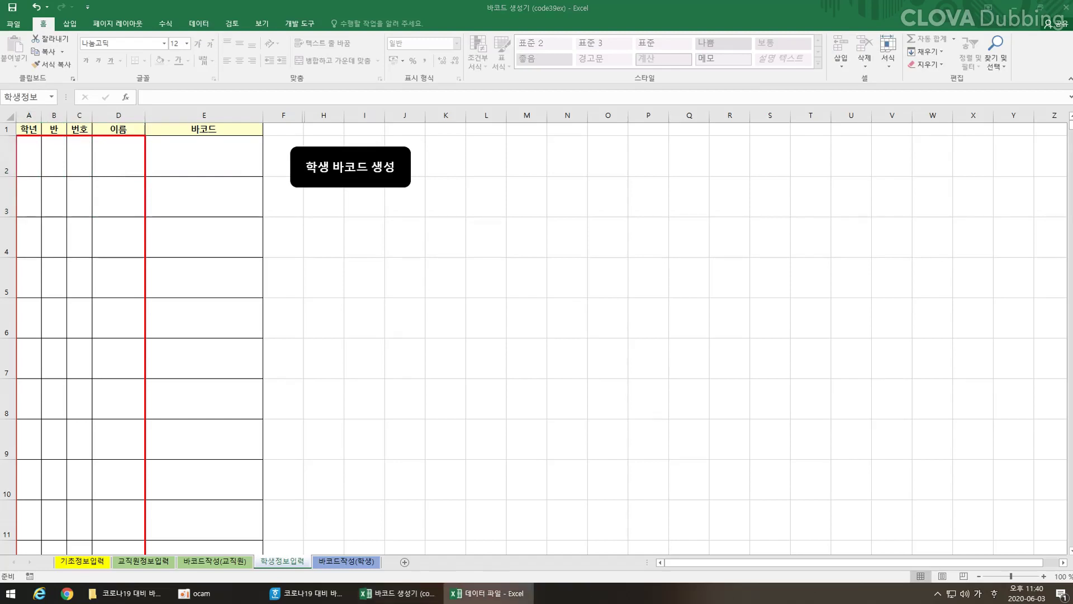
pyautogui.hotkey('ctrl', 'c')
pyautogui.click(30, 160)
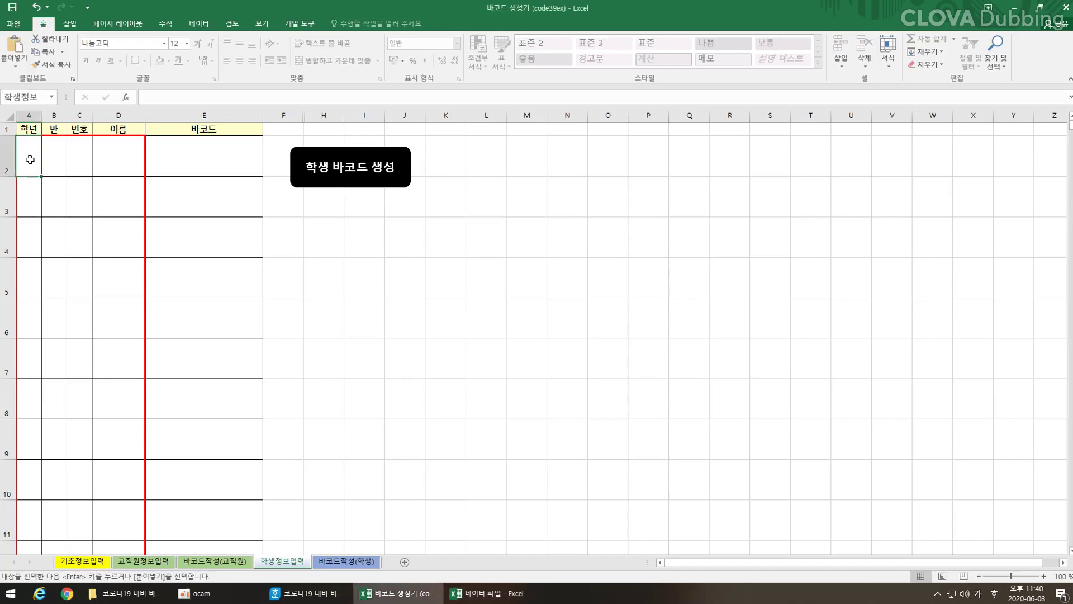
pyautogui.hotkey('ctrl', 'v')
pyautogui.scroll(-2, 82, 194)
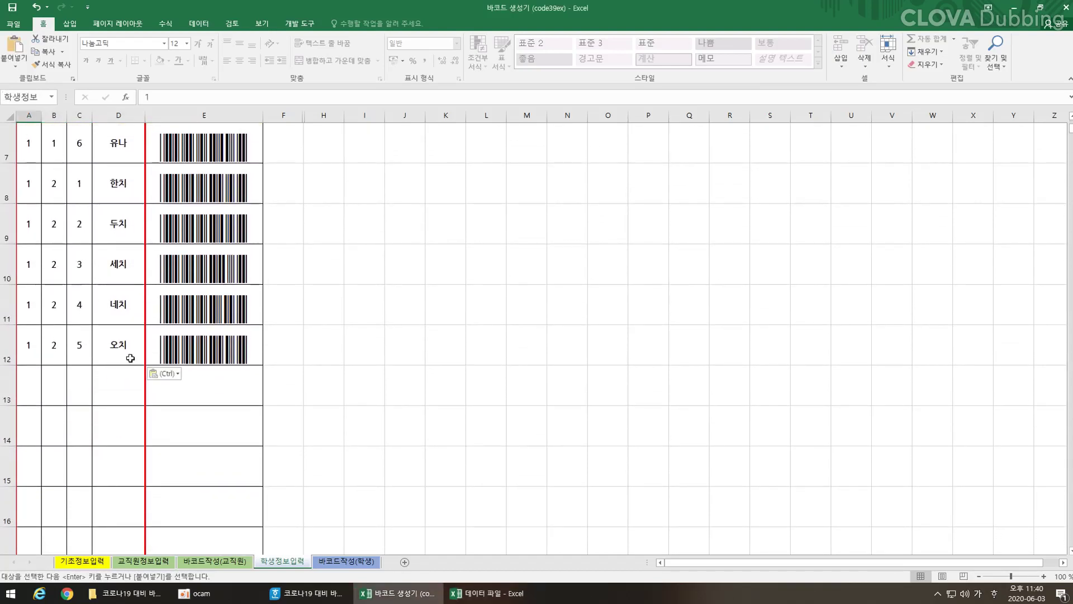
pyautogui.scroll(2, 124, 425)
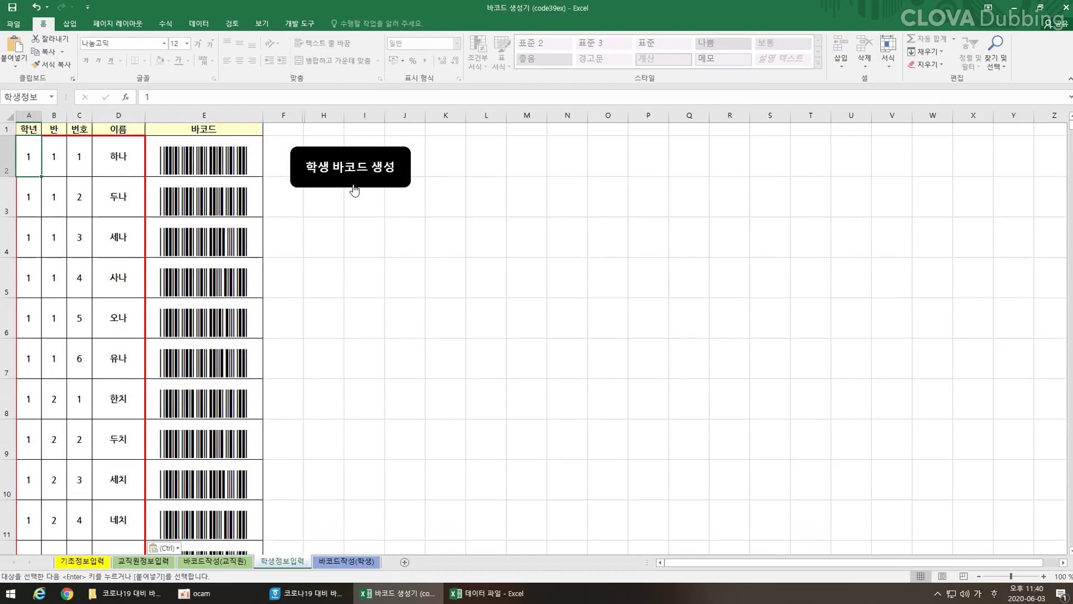
# Generate the student barcode cards from the student list and check them in the print preview
pyautogui.hotkey('ctrl', 'pagedown')
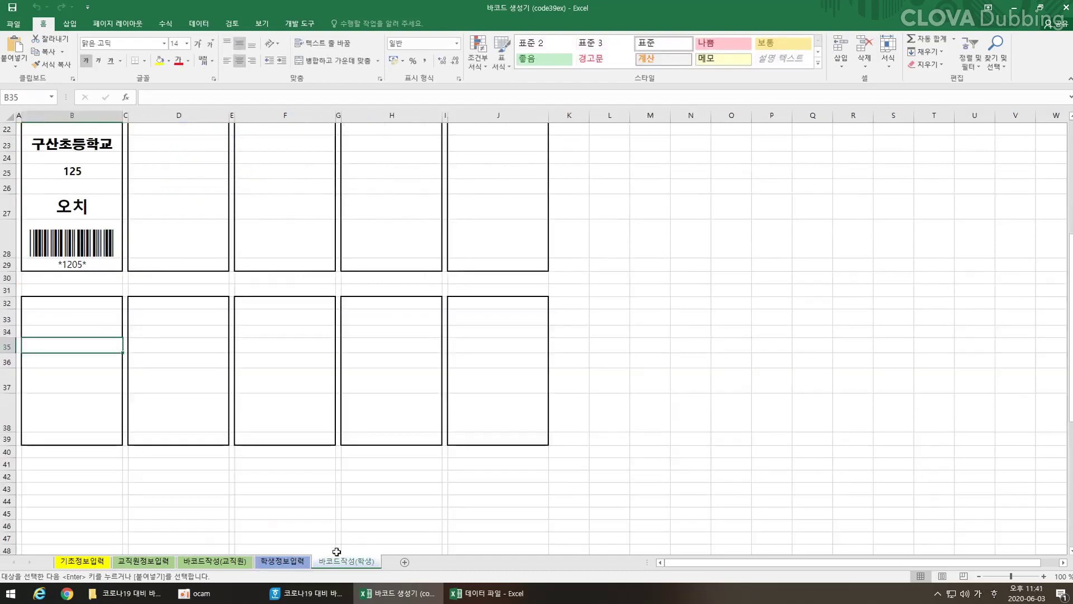
pyautogui.scroll(7, 278, 449)
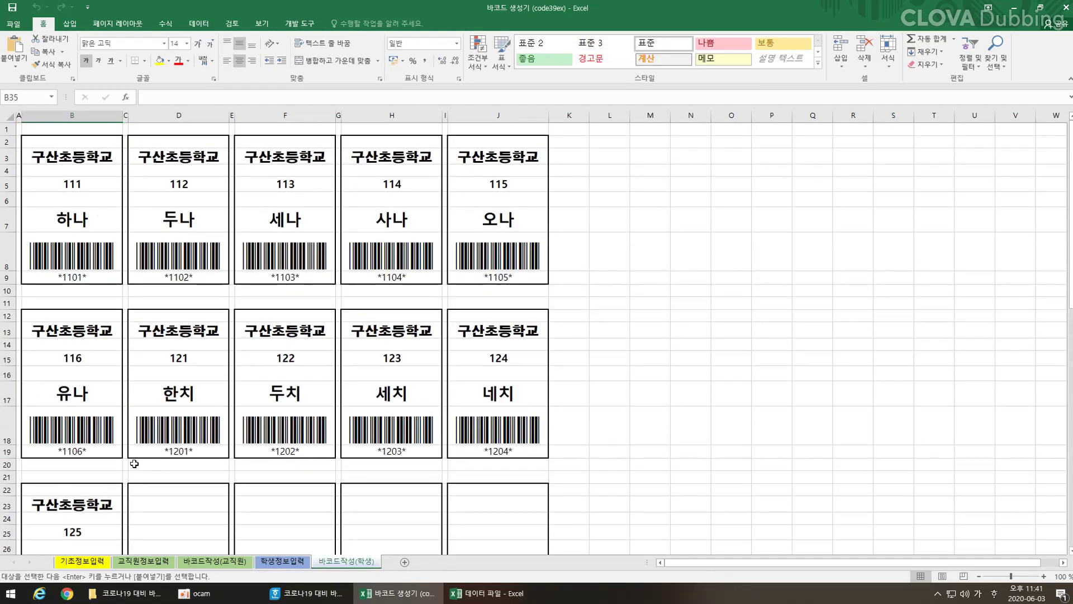
pyautogui.hotkey('ctrl', 'p')
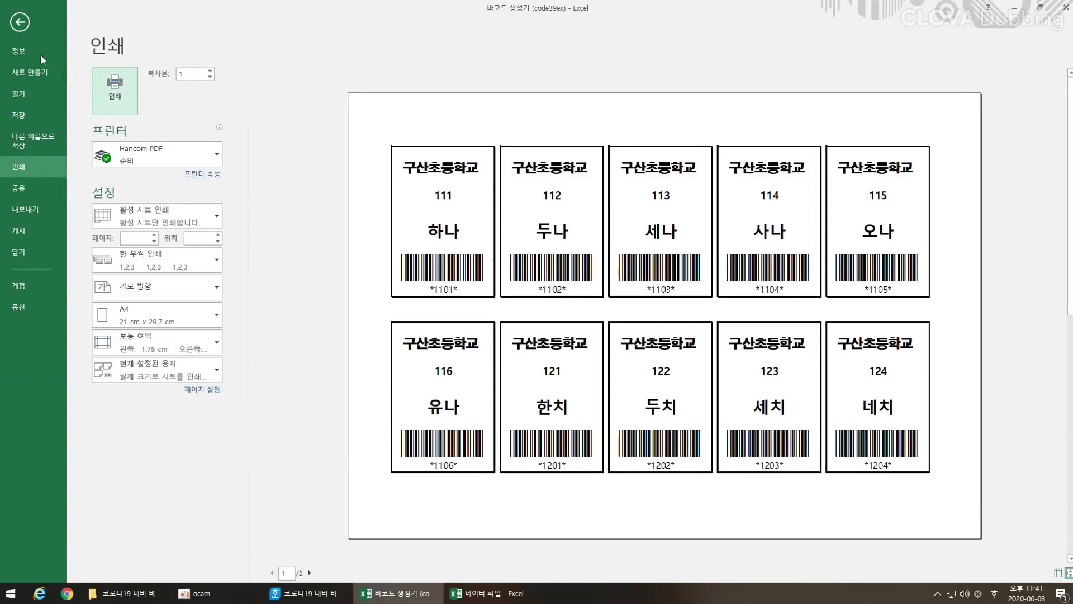
pyautogui.click(19, 23)
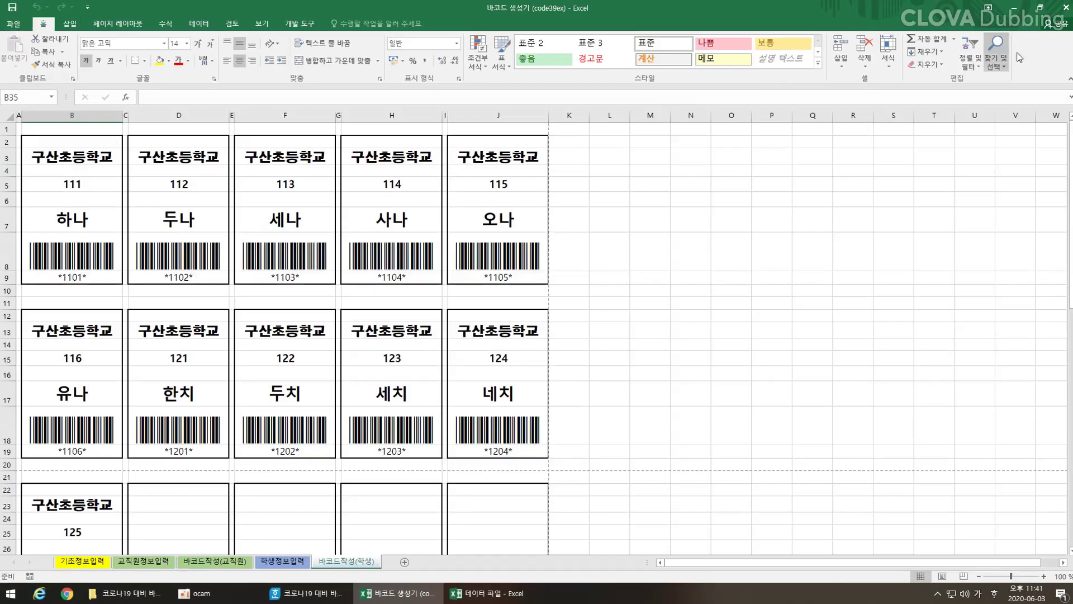
# Minimize the barcode generator, open the 코로나19 대비 바코드 출입기록 시스템(중고등학교) workbook and enable its macro content
pyautogui.click(1014, 11)
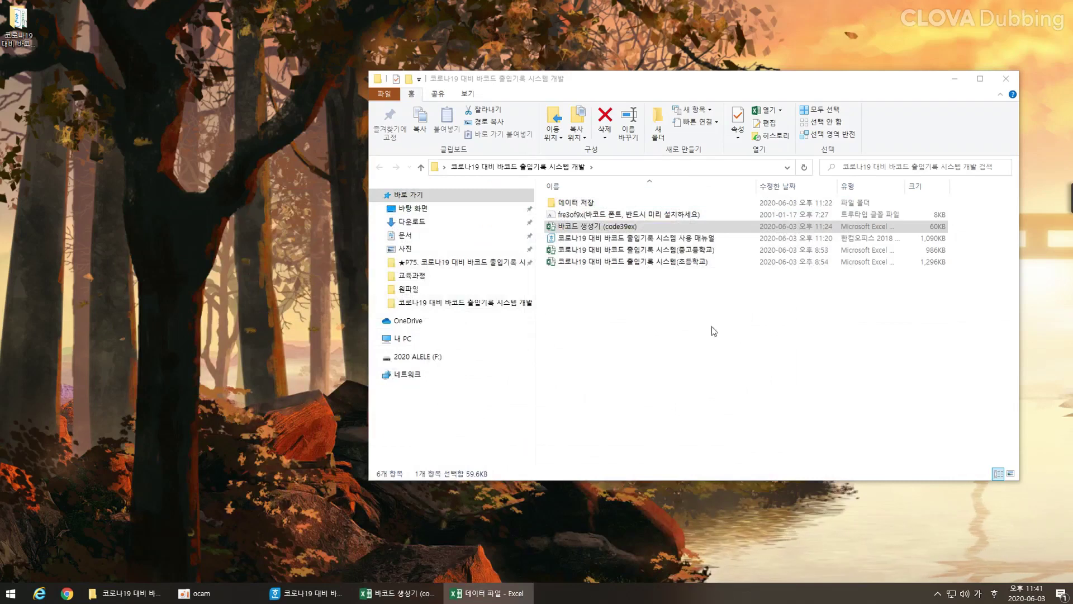
pyautogui.click(662, 395)
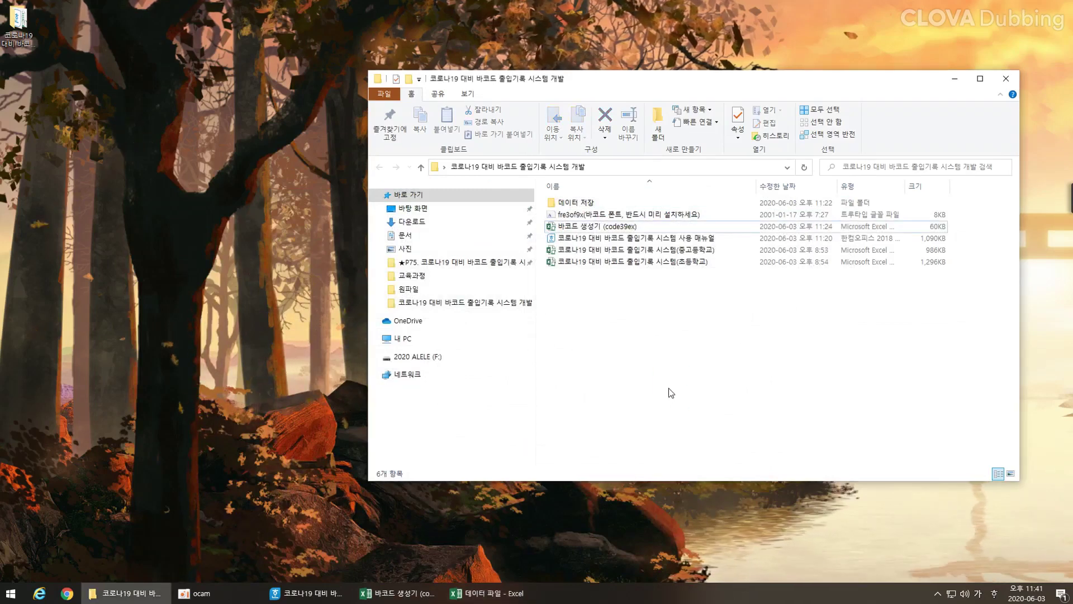
pyautogui.moveTo(693, 340); pyautogui.dragTo(671, 366)
pyautogui.doubleClick(693, 251)
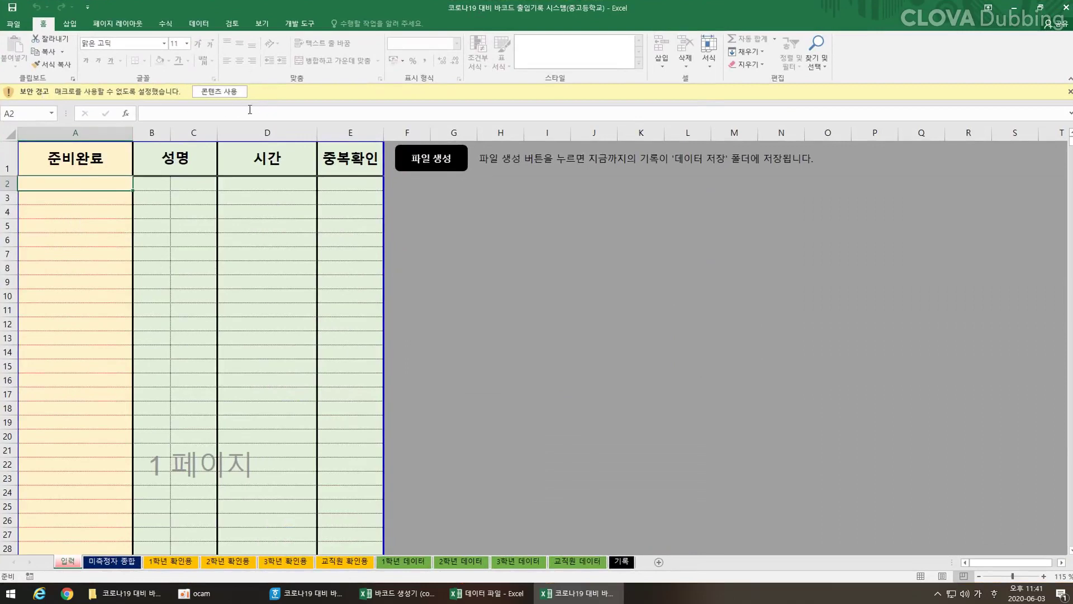
pyautogui.click(219, 92)
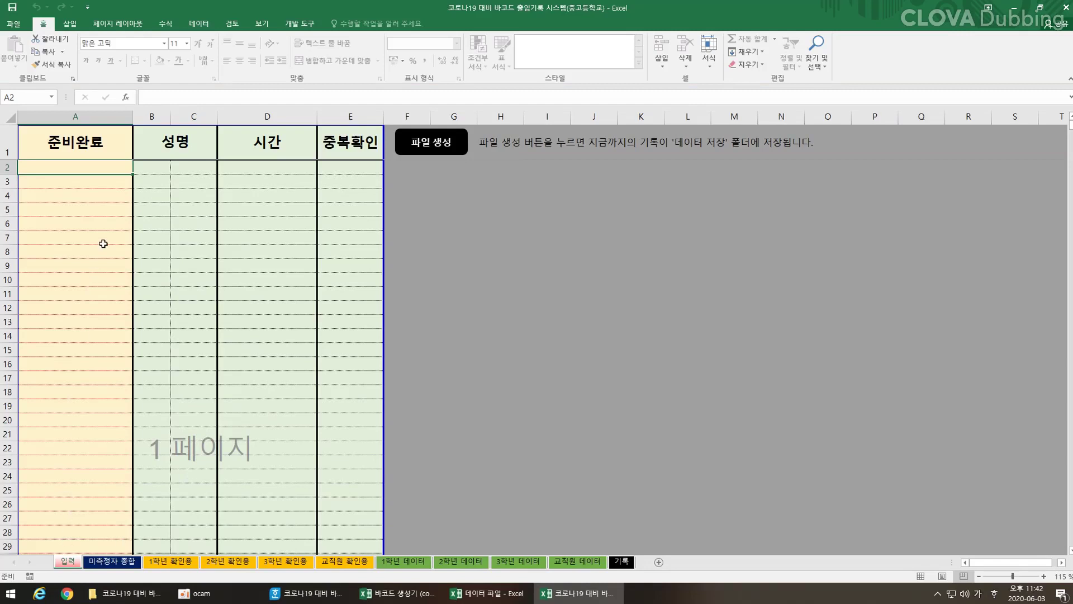
pyautogui.write('333')
pyautogui.press('Return')
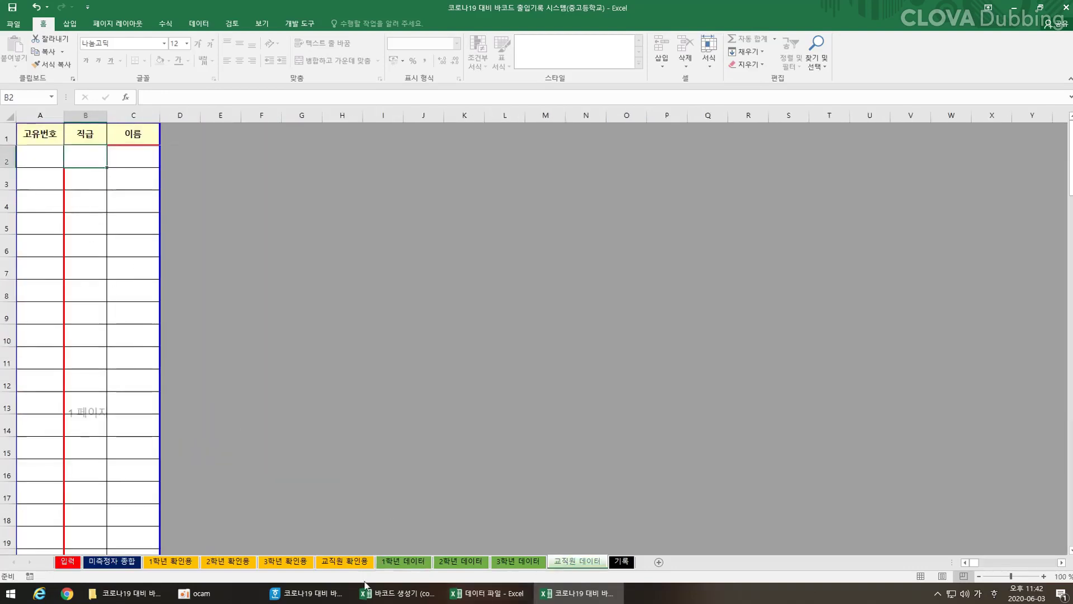
# Copy the staff positions and names (B2:C11) from the barcode generator and paste them as values into the 교직원 데이터 sheet starting at B2
pyautogui.click(398, 592)
pyautogui.moveTo(36, 161); pyautogui.dragTo(80, 520)
pyautogui.rightClick(80, 520)
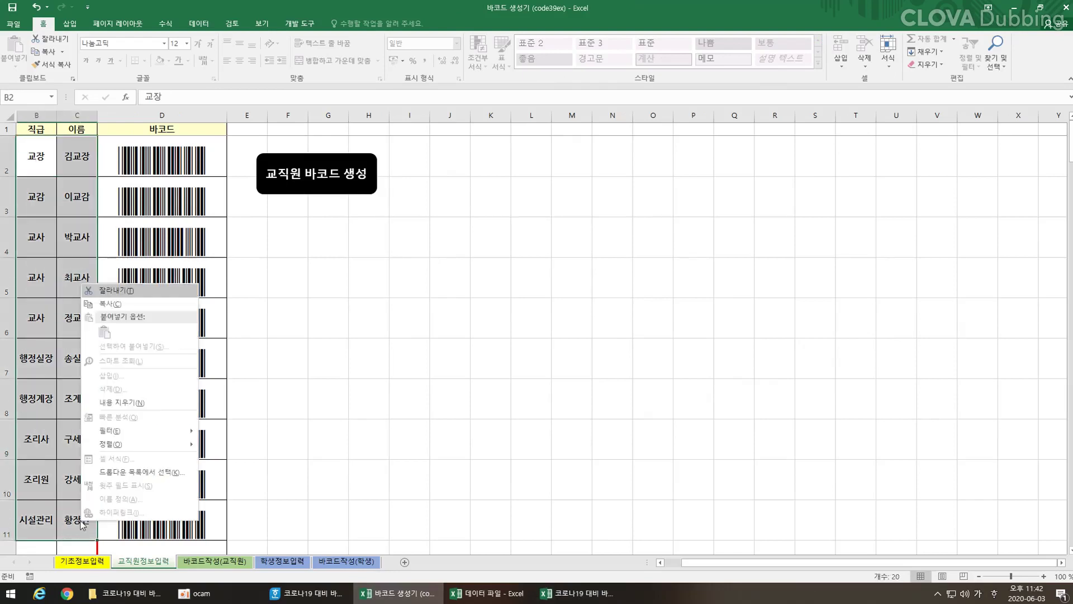
pyautogui.click(110, 304)
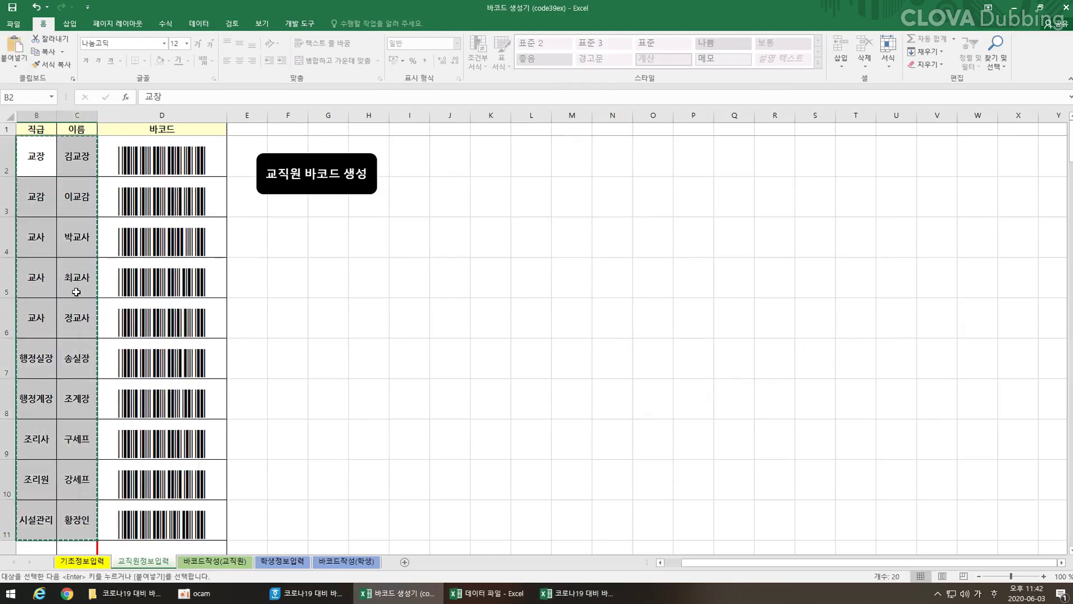
pyautogui.click(79, 283)
pyautogui.click(577, 593)
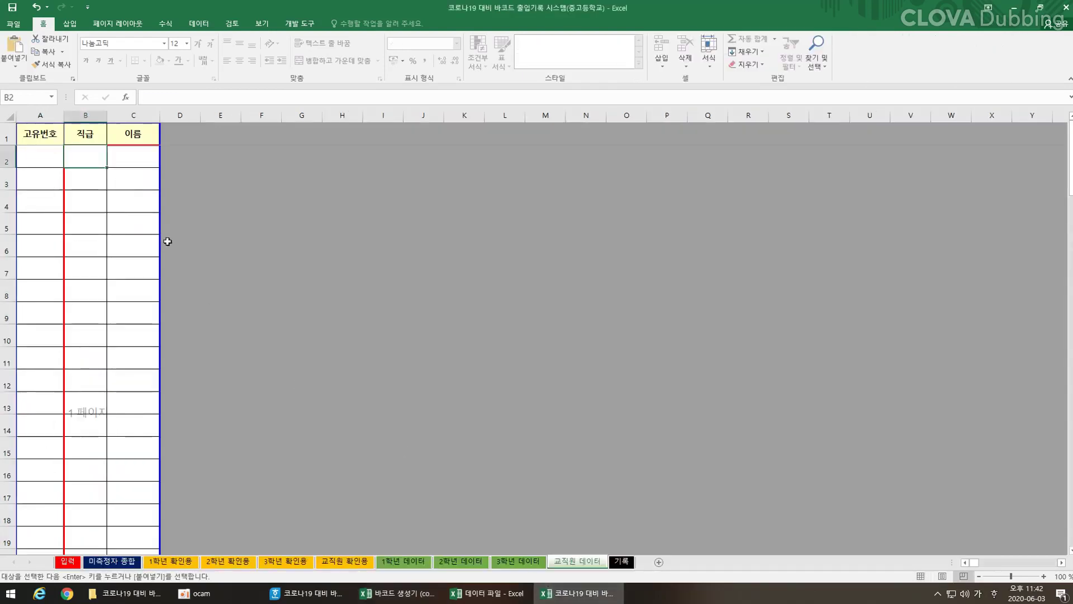
pyautogui.rightClick(89, 164)
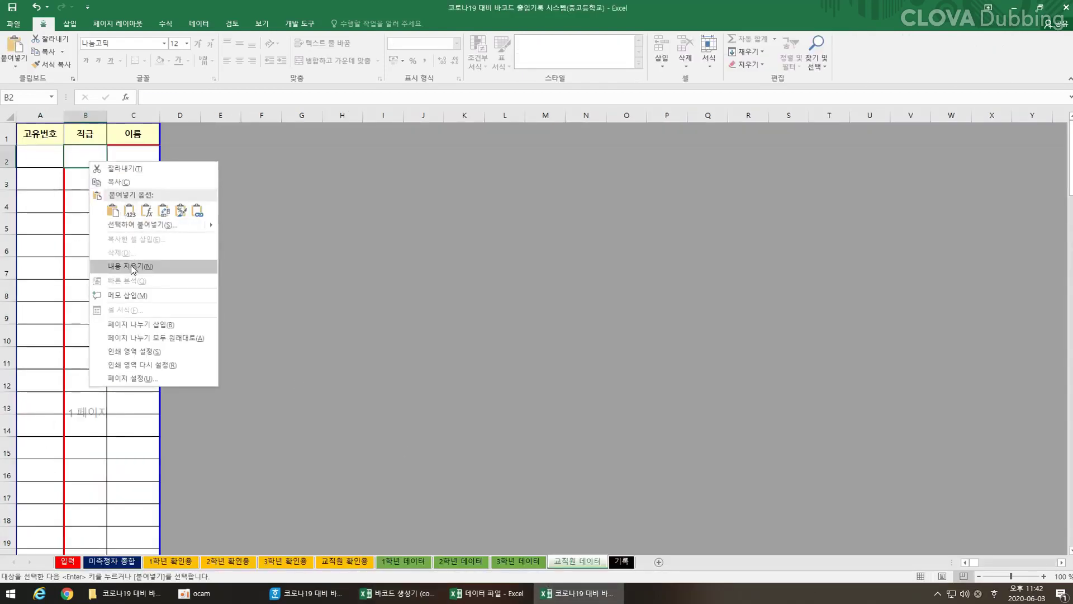
pyautogui.click(129, 210)
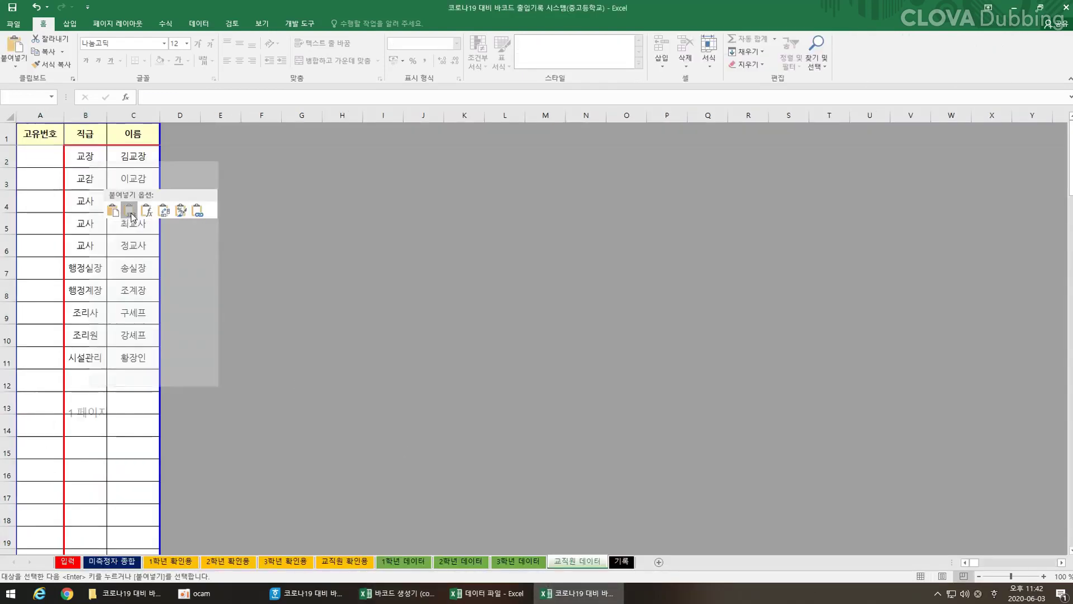
pyautogui.click(97, 354)
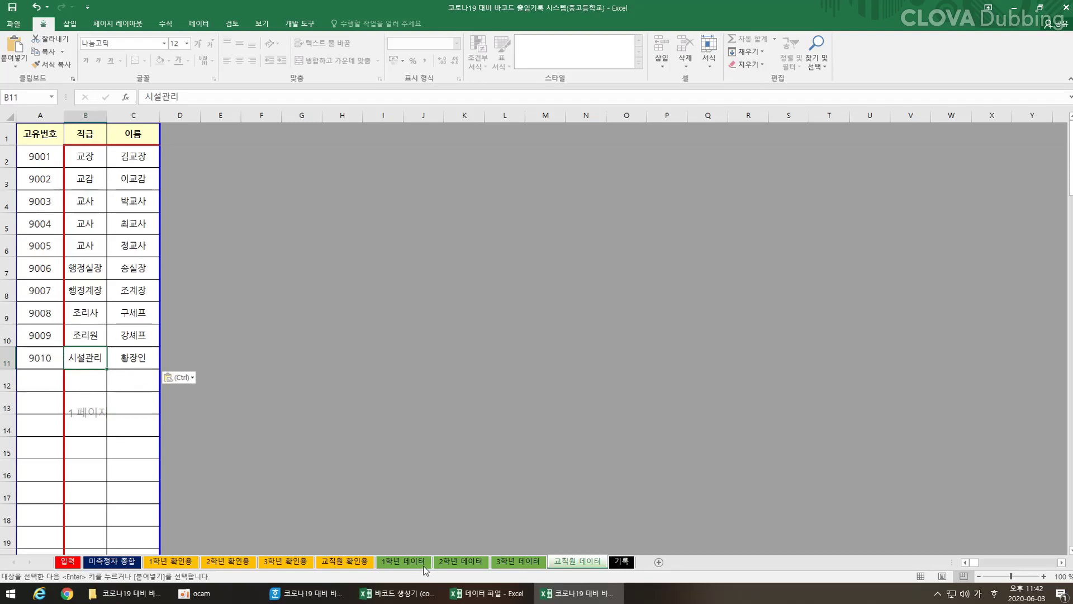
# Open the 1학년 데이터 sheet and copy the class, number and name cells B2:D7 from the barcode generator's 학생정보입력 sheet
pyautogui.click(403, 561)
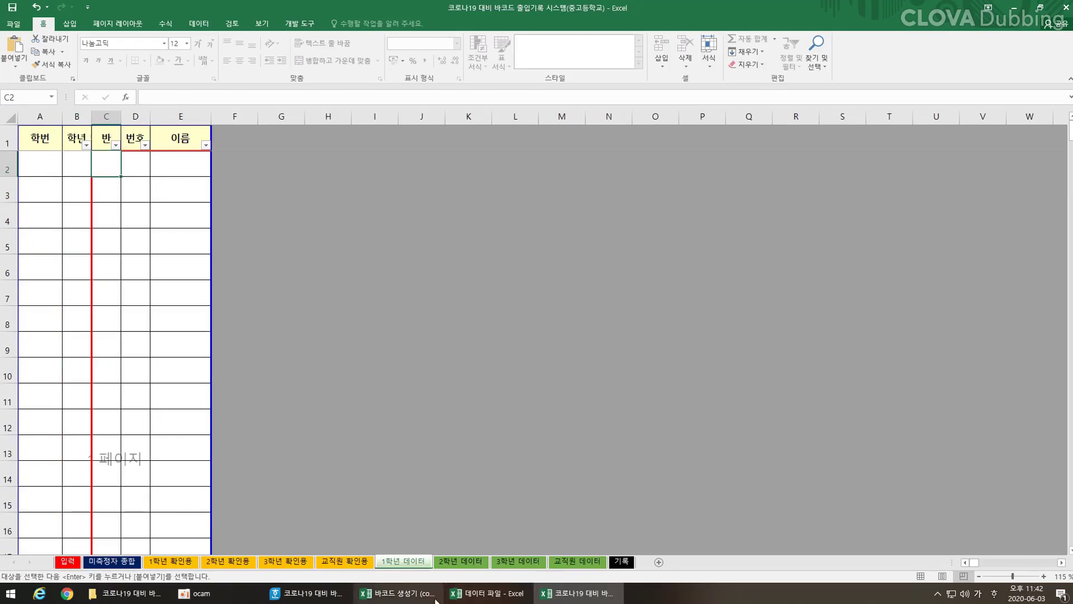
pyautogui.click(396, 593)
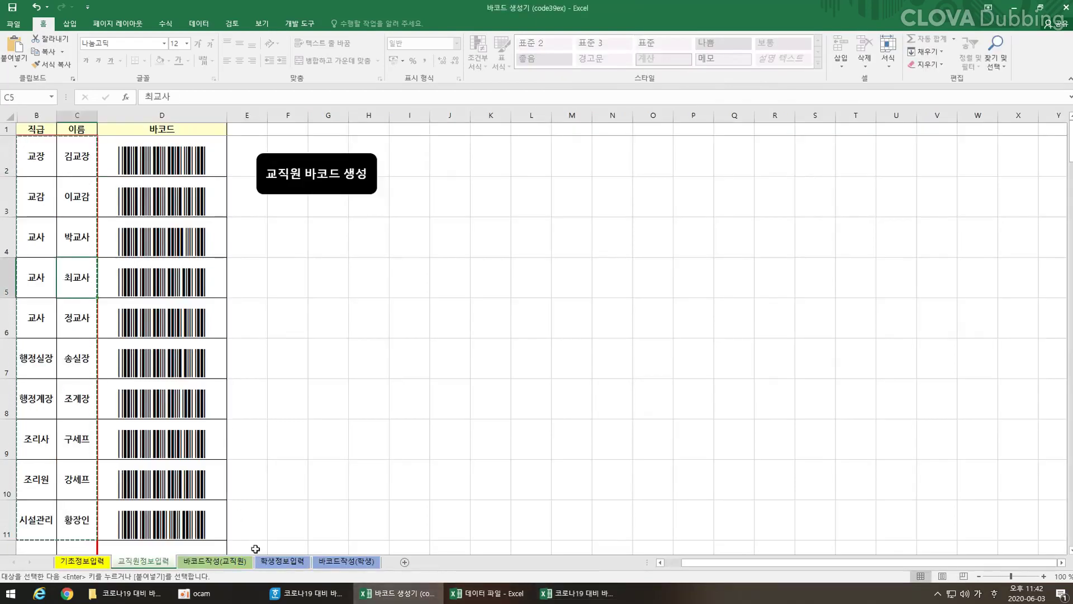
pyautogui.click(282, 562)
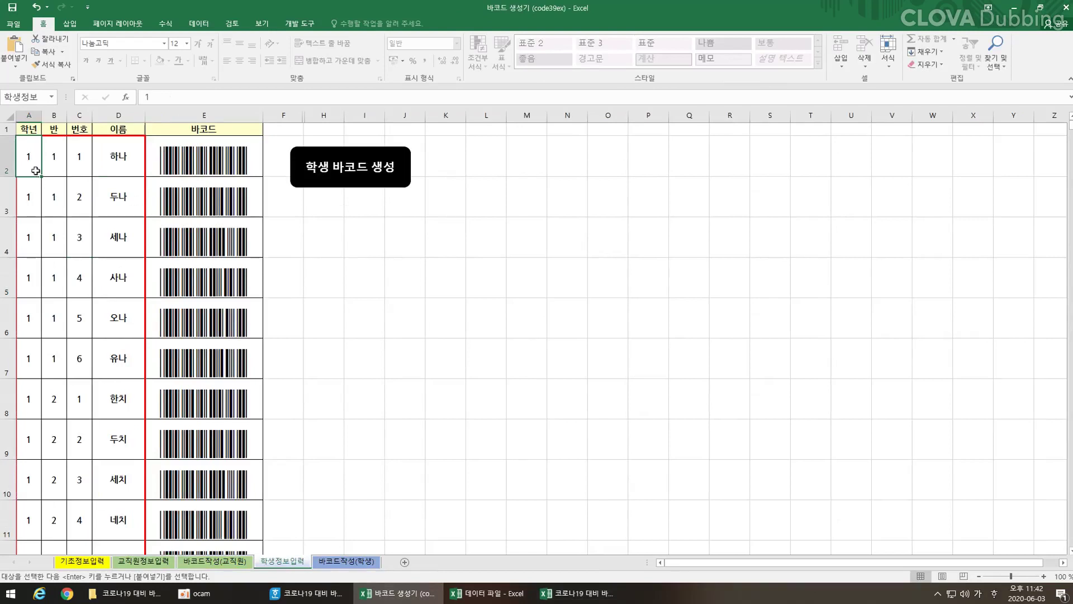
pyautogui.click(57, 184)
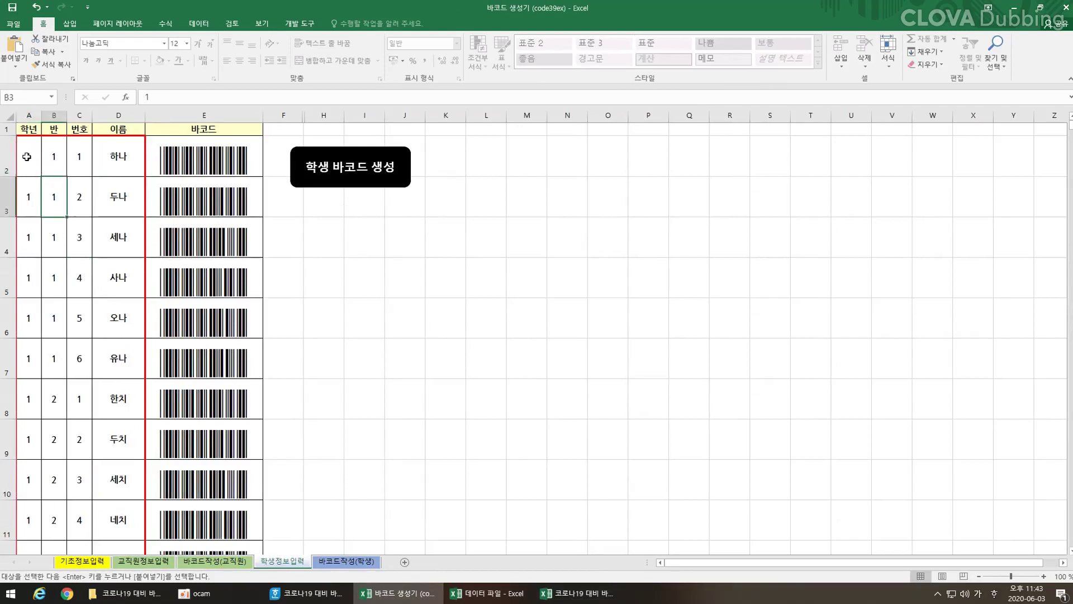
pyautogui.moveTo(41, 168); pyautogui.dragTo(124, 292)
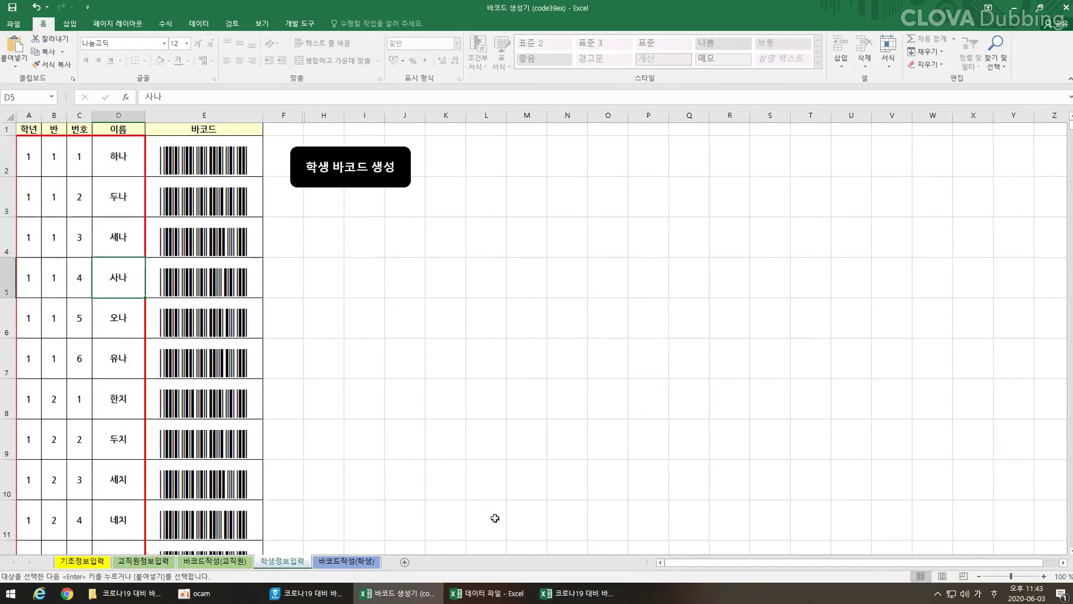
pyautogui.click(578, 593)
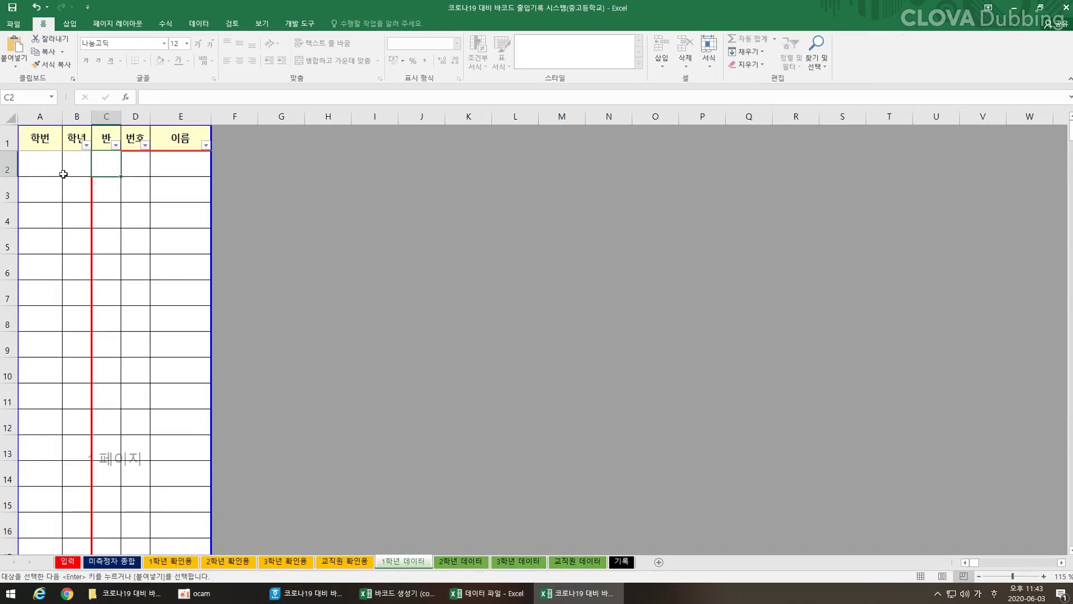
pyautogui.click(398, 593)
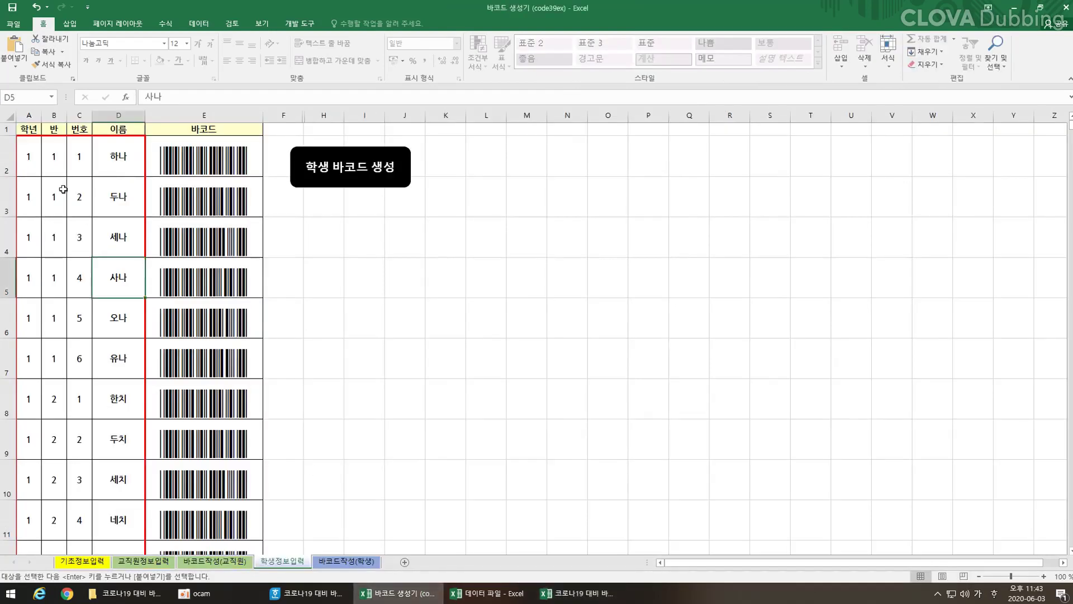
pyautogui.moveTo(56, 156); pyautogui.dragTo(127, 366)
pyautogui.hotkey('ctrl', 'c')
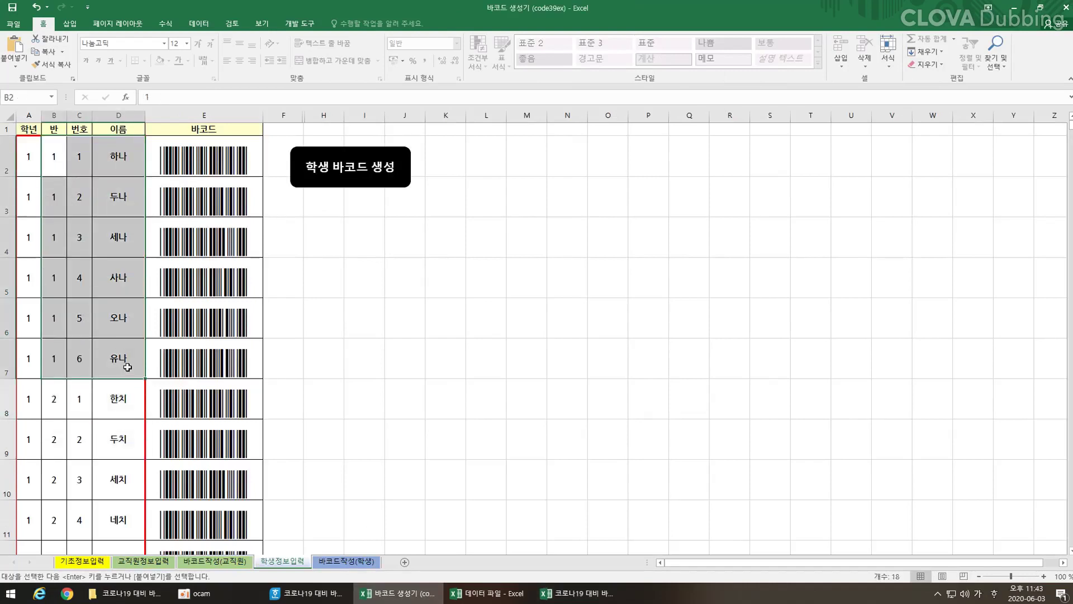
pyautogui.rightClick(128, 366)
pyautogui.click(162, 135)
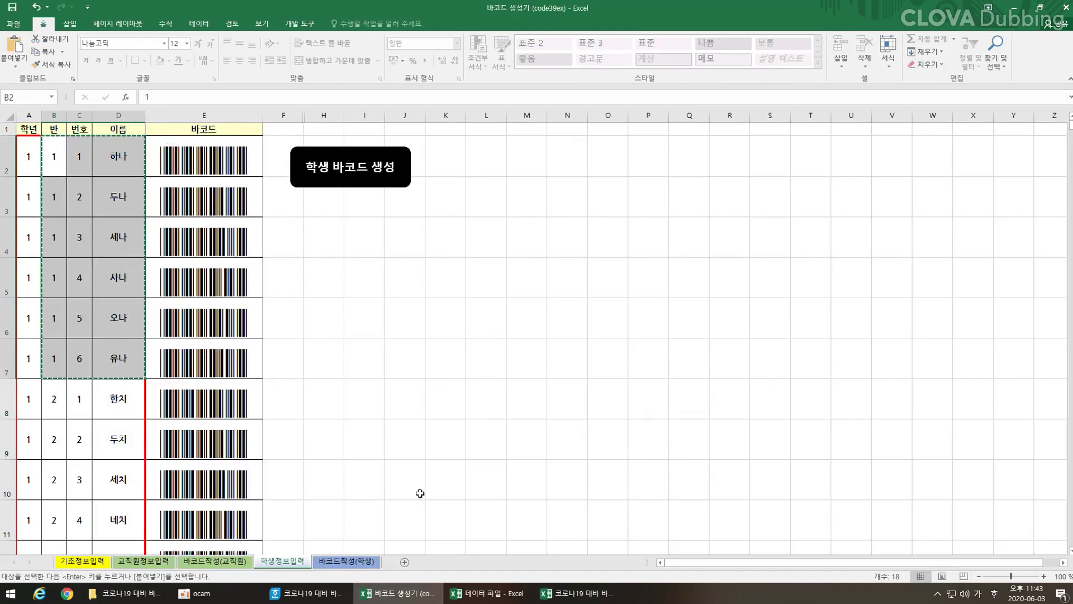
# Paste the copied class, number and name cells into the 1학년 데이터 sheet of the entry-record workbook starting at C2
pyautogui.hotkey('alt', 'Tab')
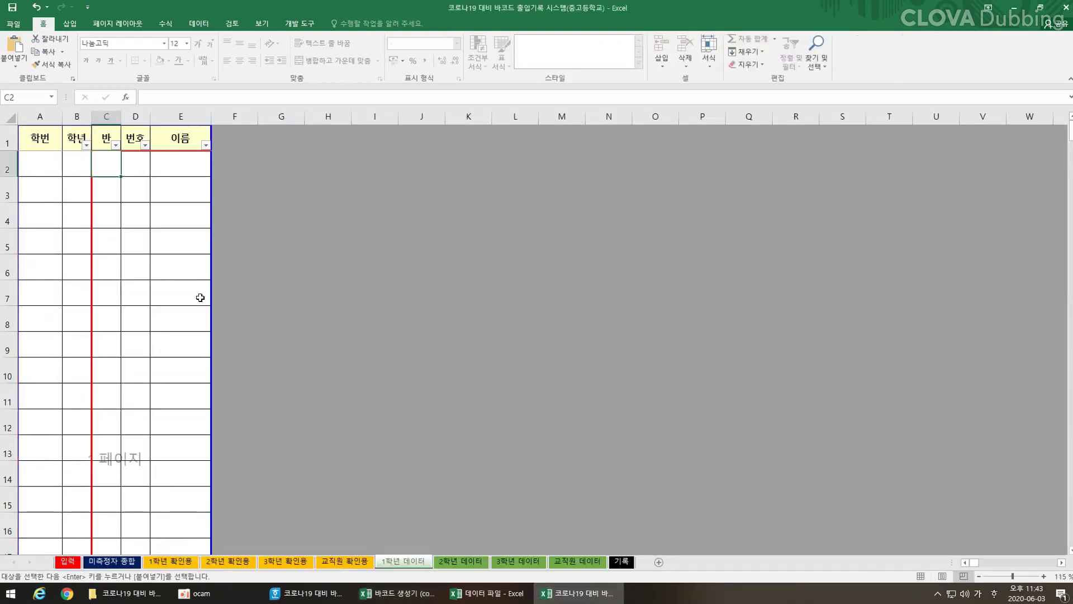
pyautogui.rightClick(122, 162)
pyautogui.click(151, 210)
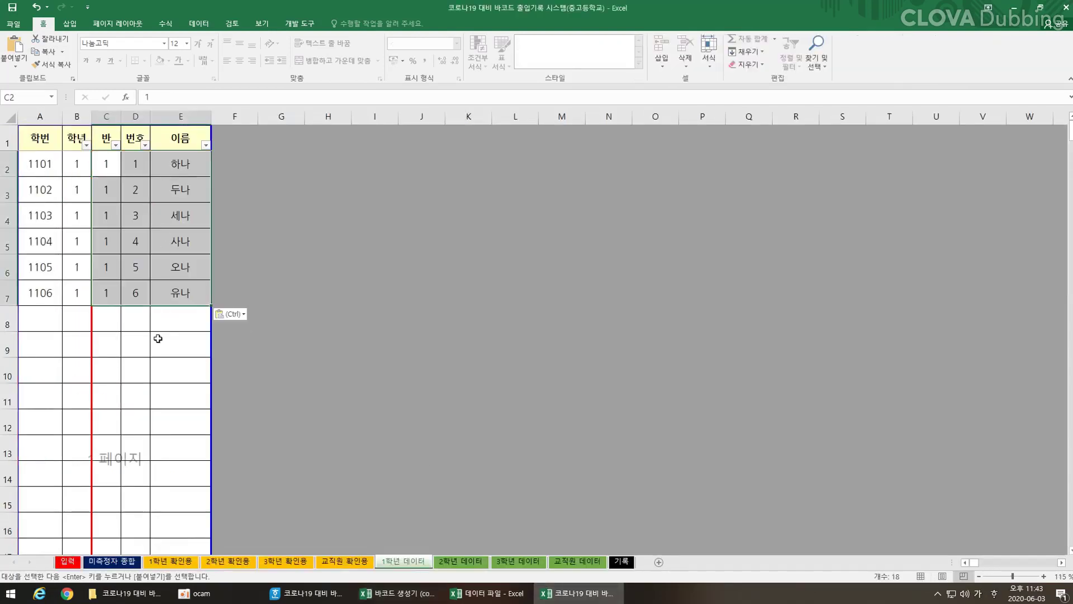
pyautogui.hotkey('ctrl', 'Down')
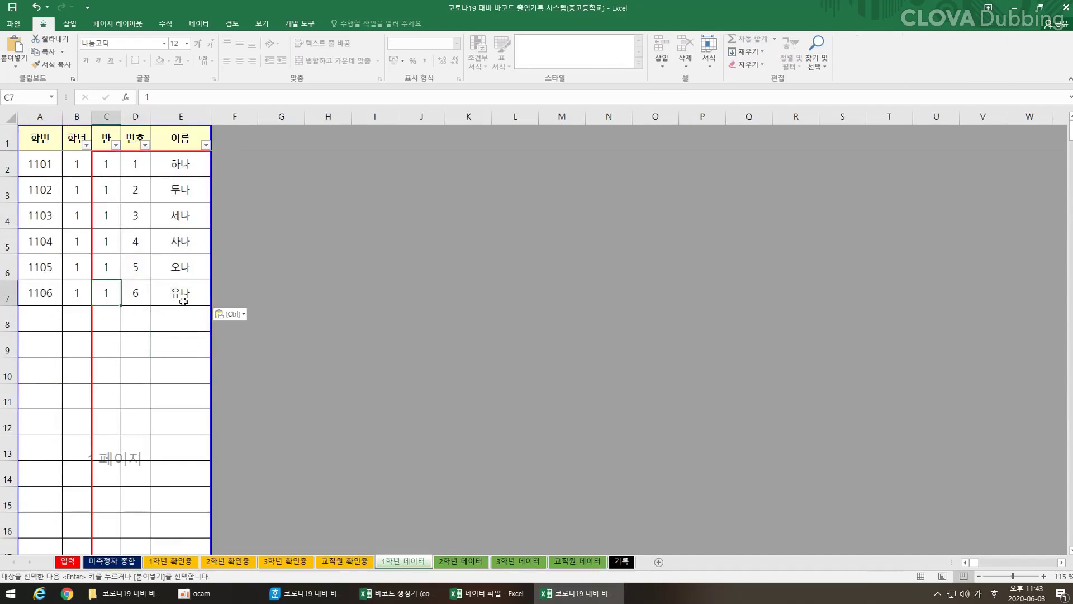
pyautogui.click(184, 301)
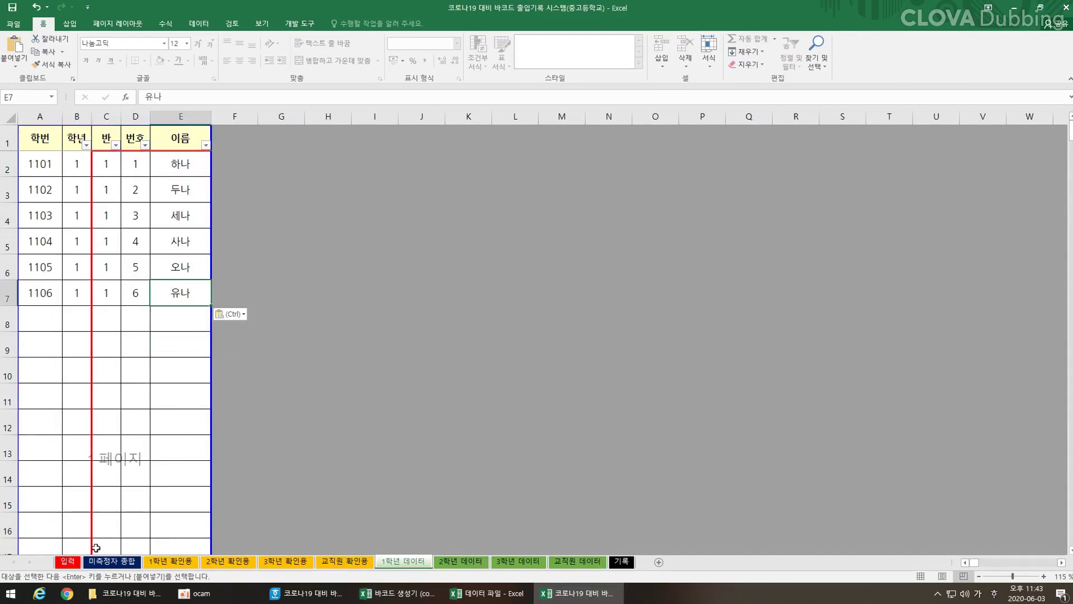
# Record the barcode values 1101, 1103 and 1102 in cells A2 to A4 of the 입력 sheet
pyautogui.click(71, 564)
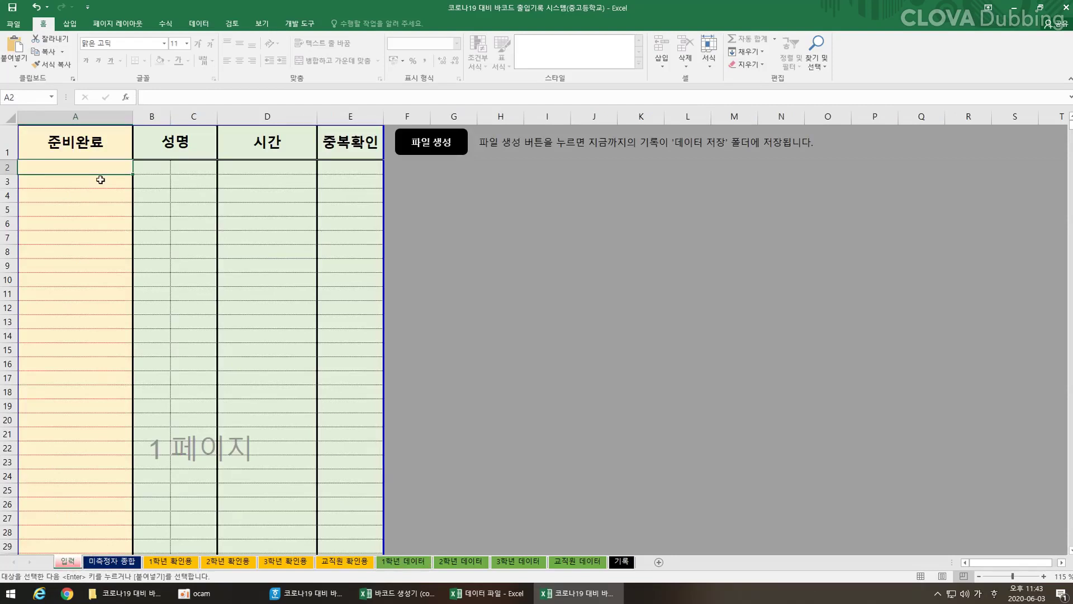
pyautogui.write('1101')
pyautogui.press('Return')
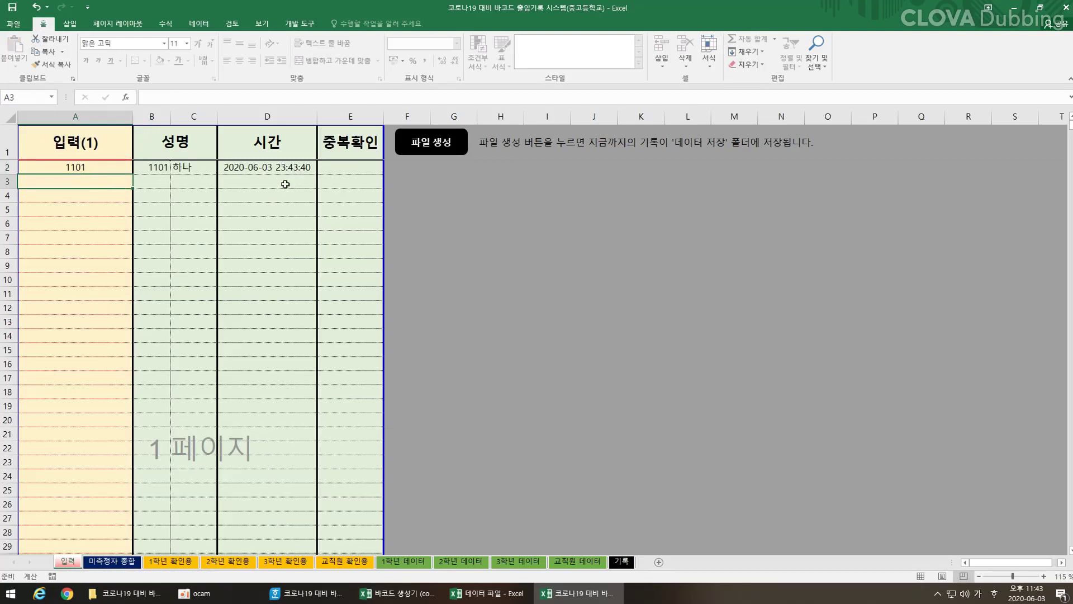
pyautogui.write('1103')
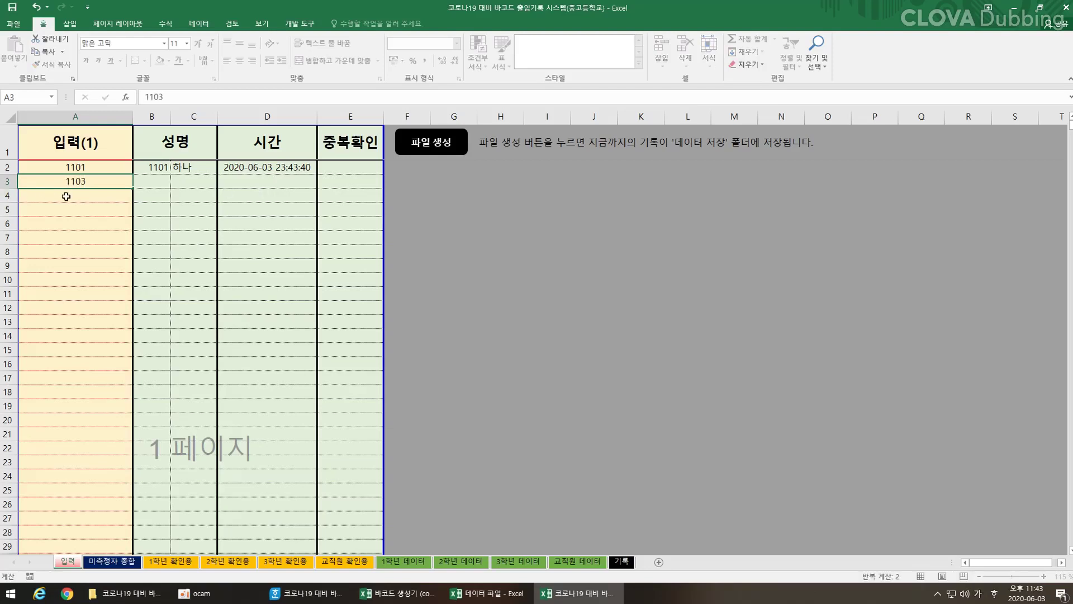
pyautogui.press('Return')
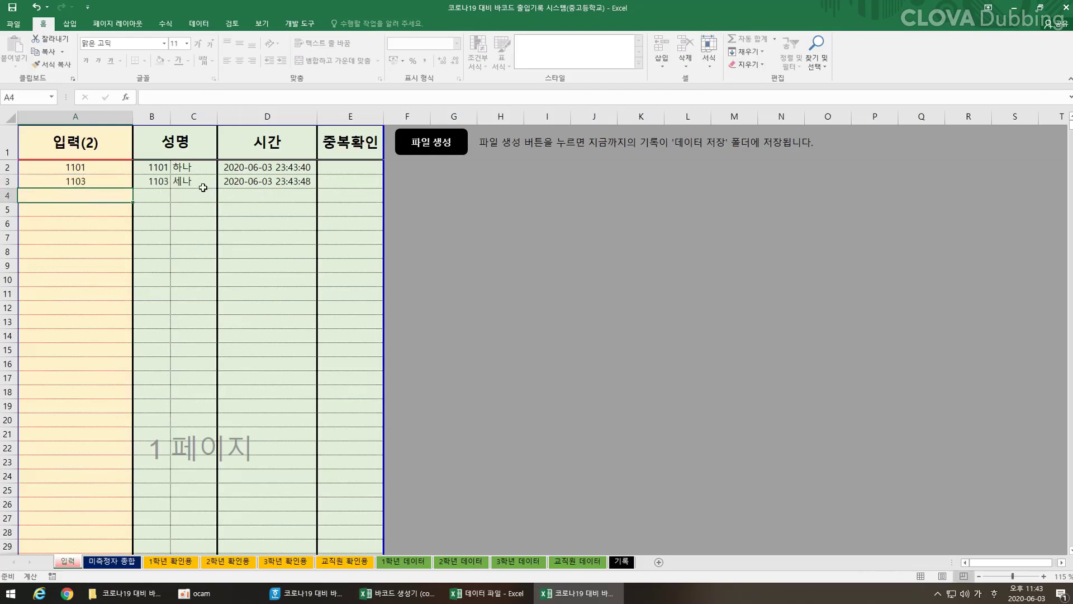
pyautogui.write('1102')
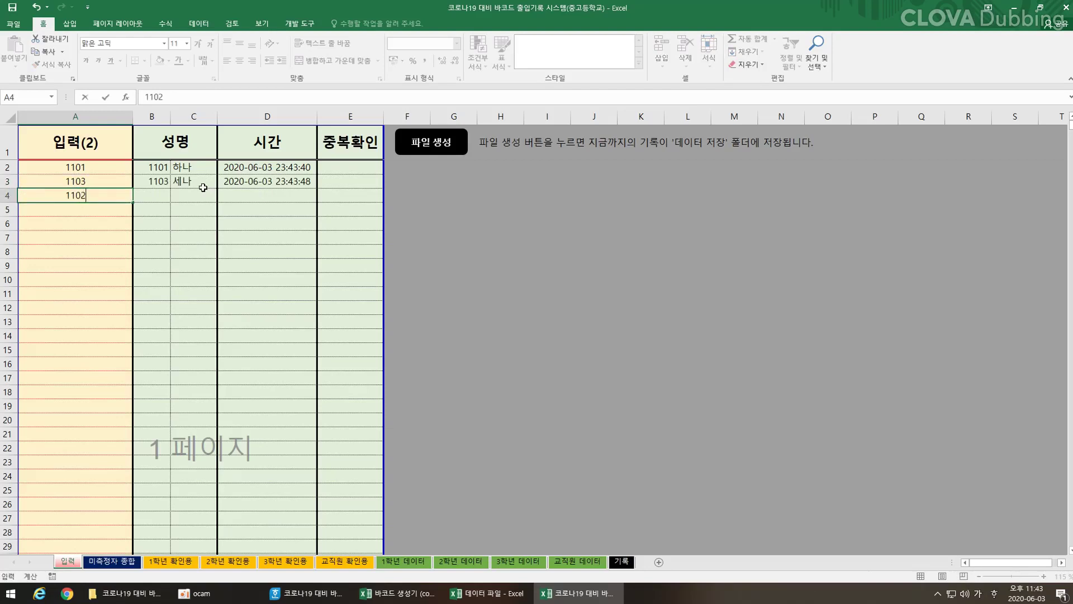
pyautogui.press('Return')
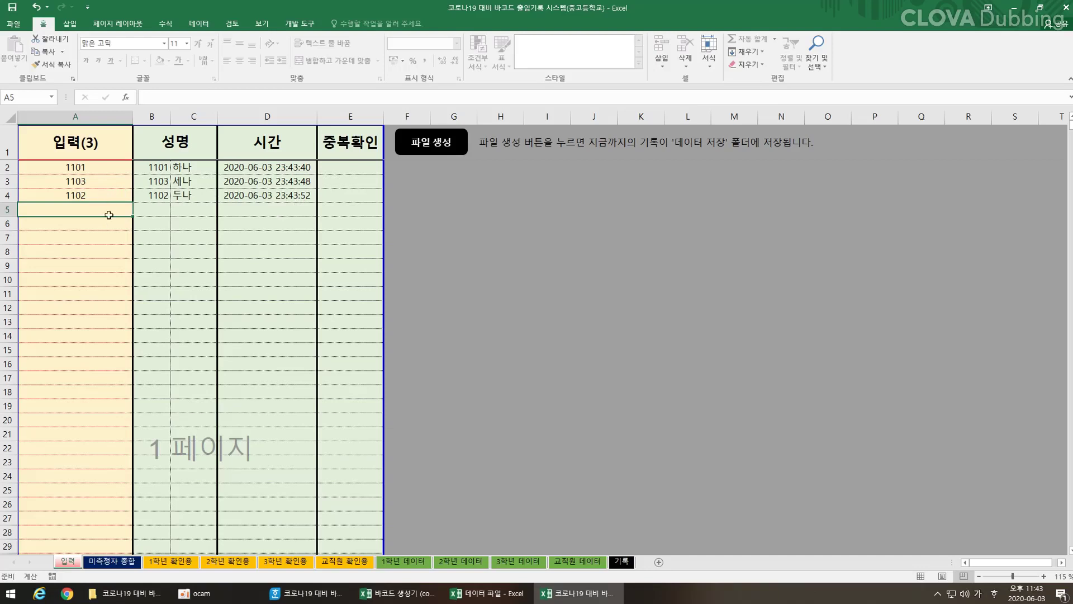
# Clear the recorded barcode values from A2:A4 of the 입력 sheet and undo the deletion
pyautogui.moveTo(87, 195); pyautogui.dragTo(108, 172)
pyautogui.press('Delete')
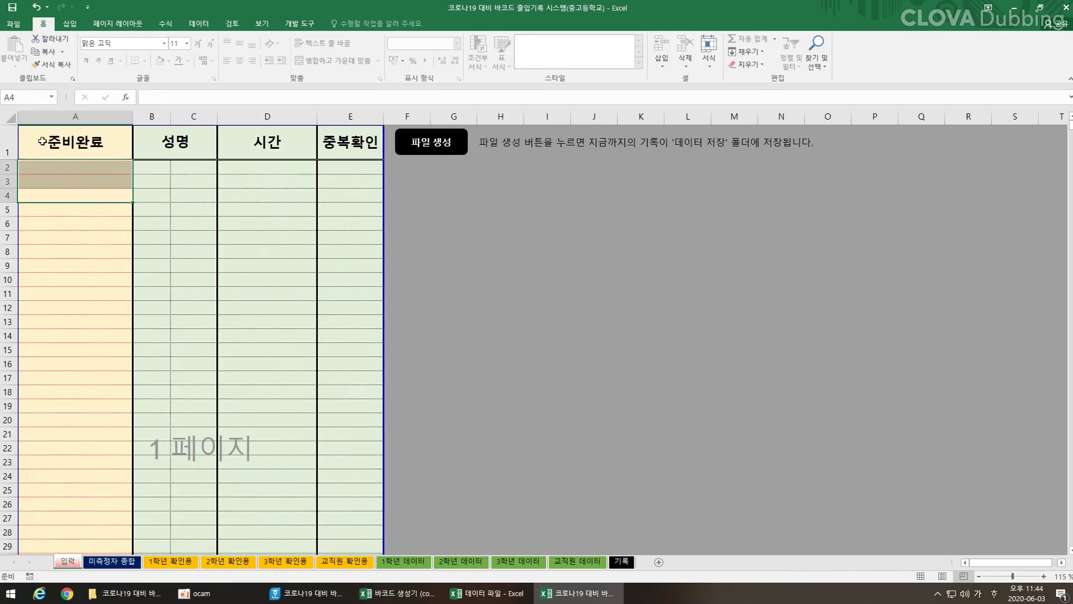
pyautogui.hotkey('ctrl', 'z')
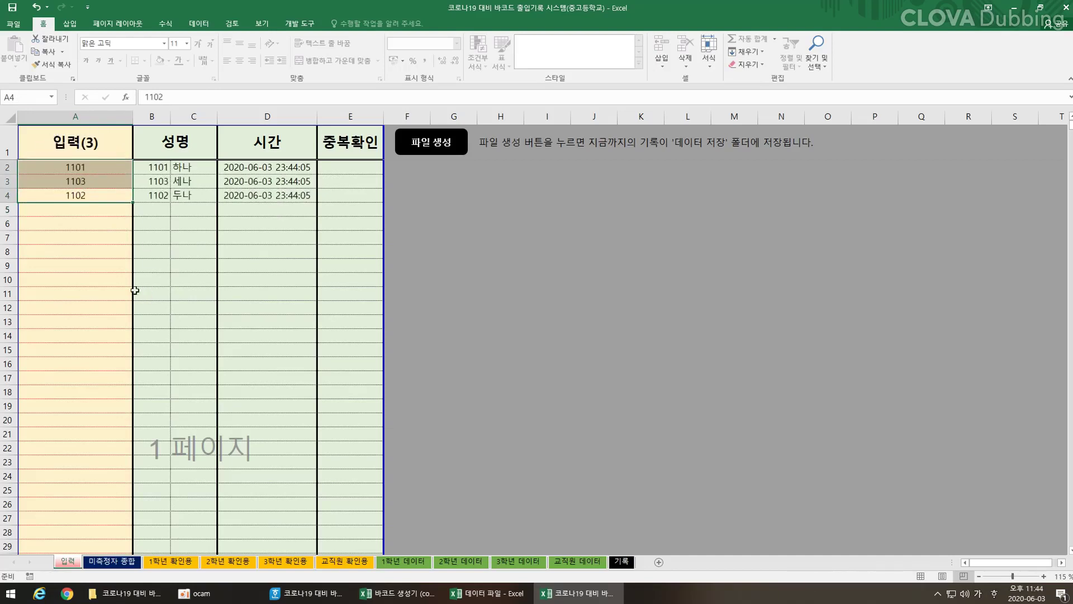
# Enter the barcode value 1104 in cell A5 of the 입력 sheet and delete it again
pyautogui.click(86, 223)
pyautogui.click(93, 204)
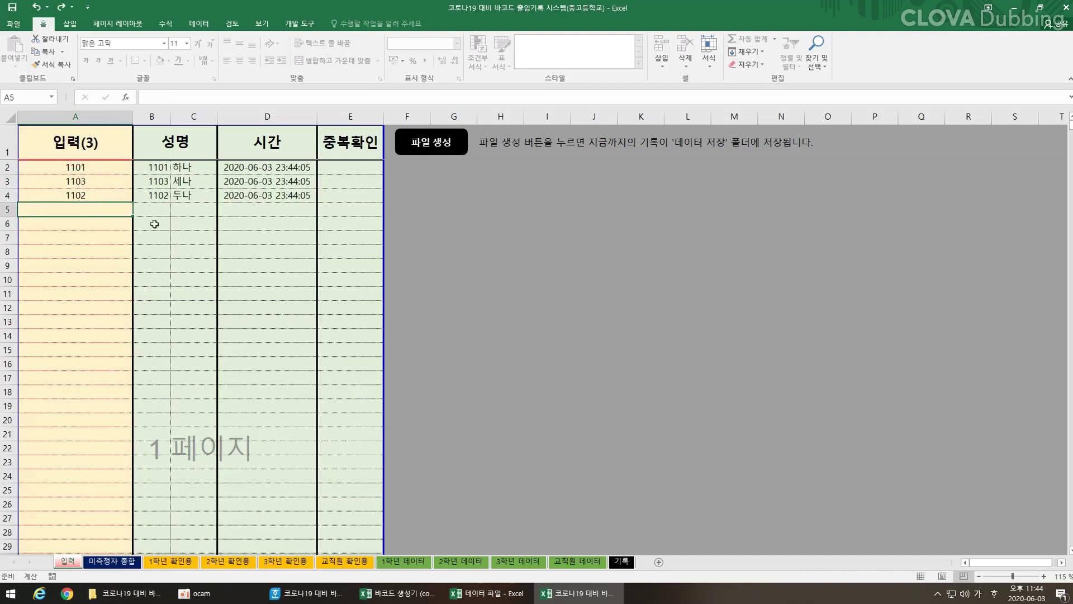
pyautogui.write('1104')
pyautogui.press('Return')
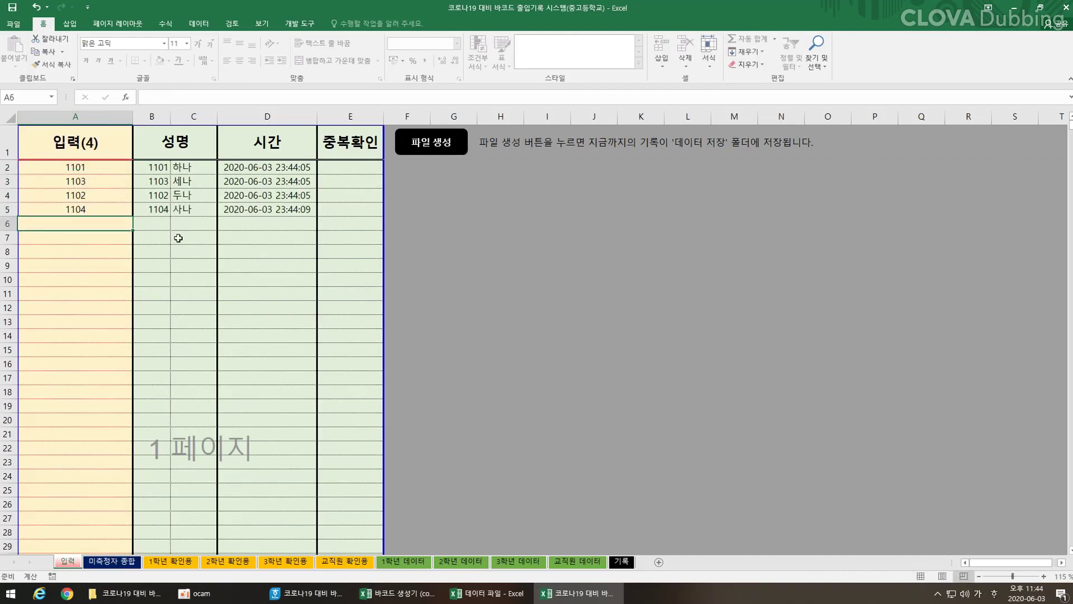
pyautogui.click(108, 209)
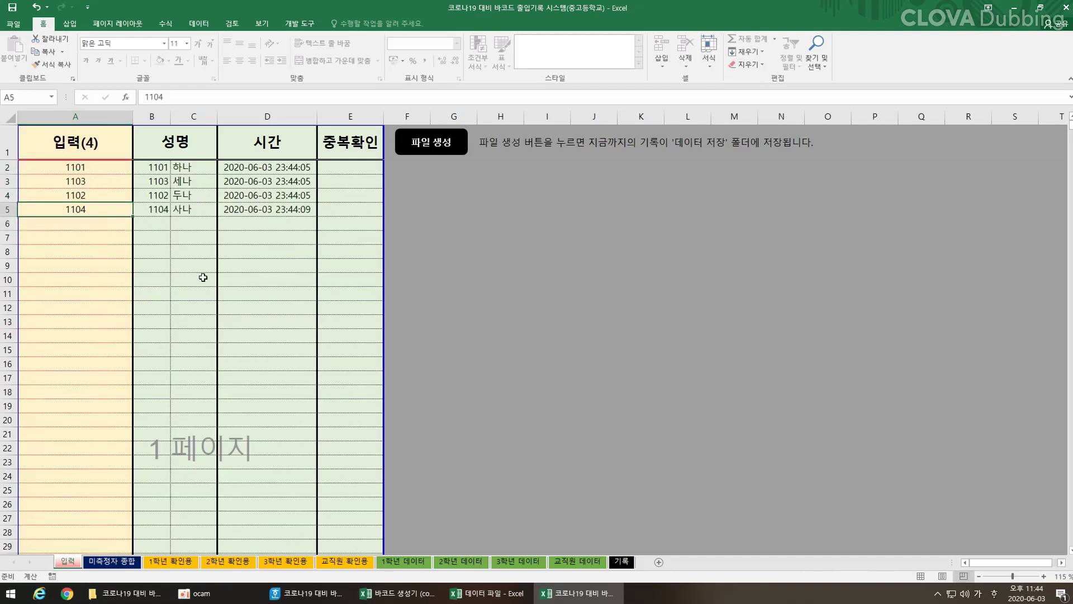
pyautogui.press('Delete')
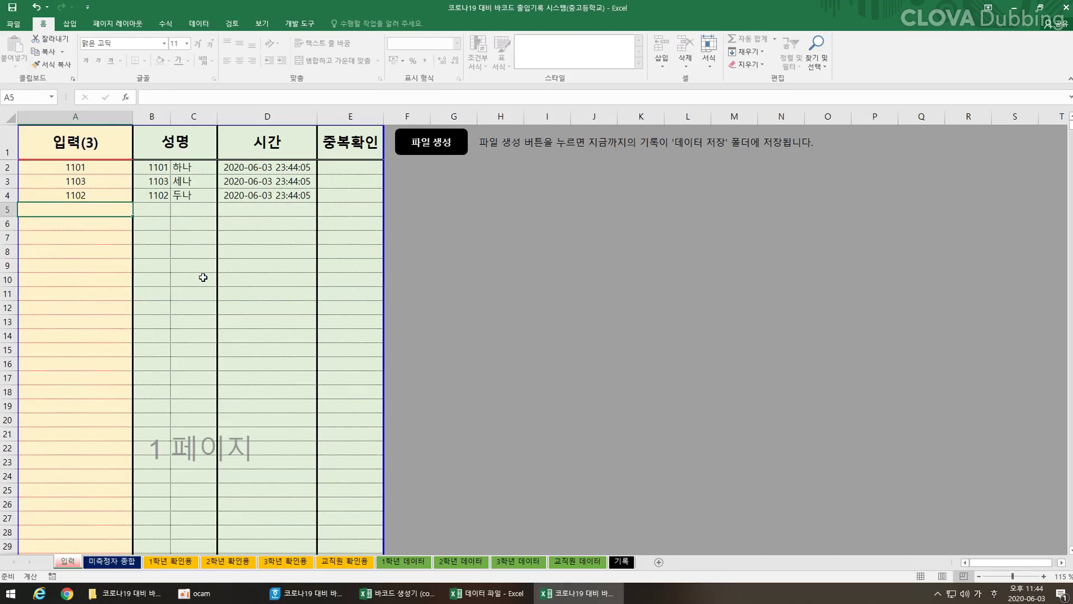
# Test the duplicate check by entering the already recorded value 1103 in cell A5, and clear that entry
pyautogui.write('1103')
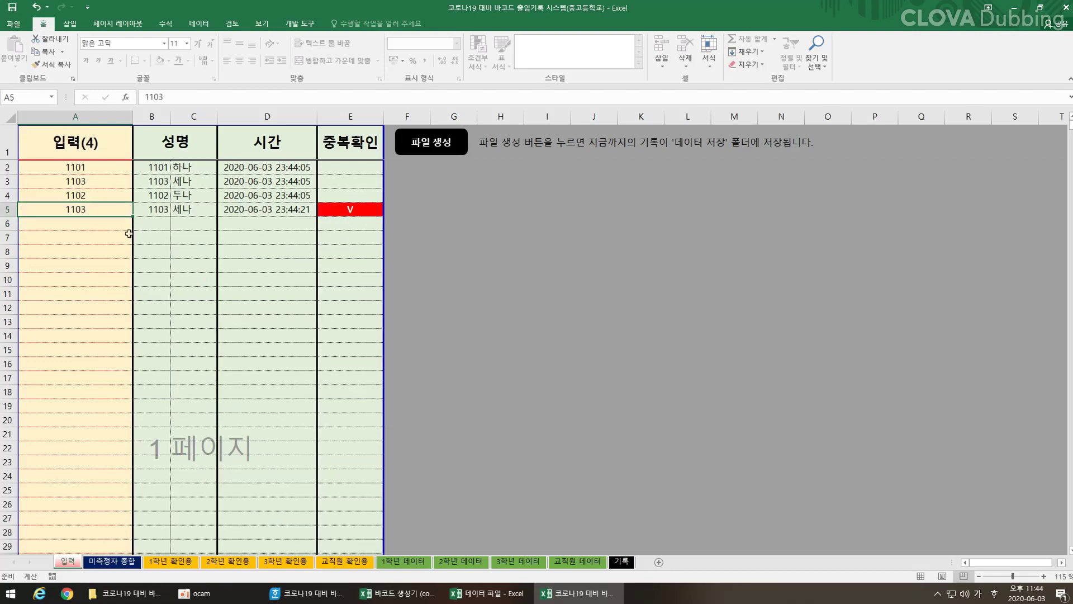
pyautogui.press('Delete')
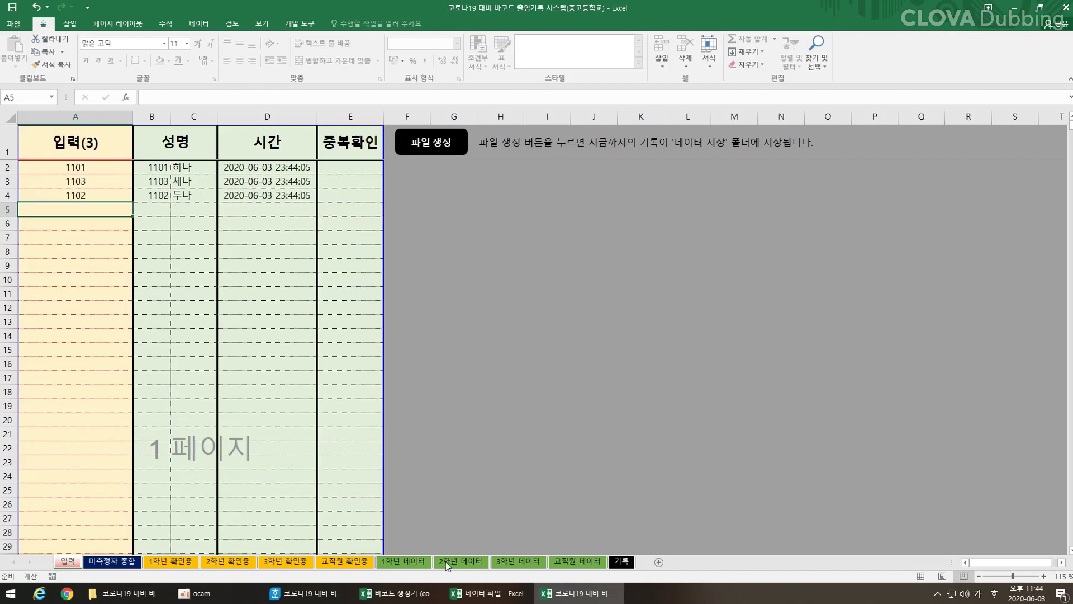
# Review the 1학년 데이터 sheet, the 확인용 check sheets for grades 1 to 3, and the 미측정자 종합 sheet
pyautogui.click(404, 561)
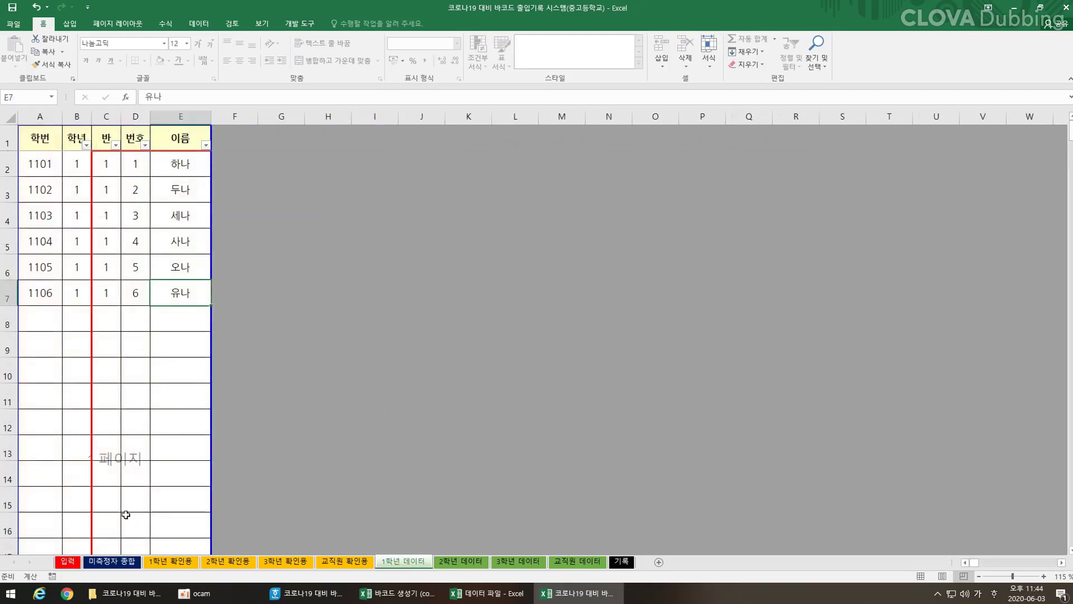
pyautogui.click(68, 561)
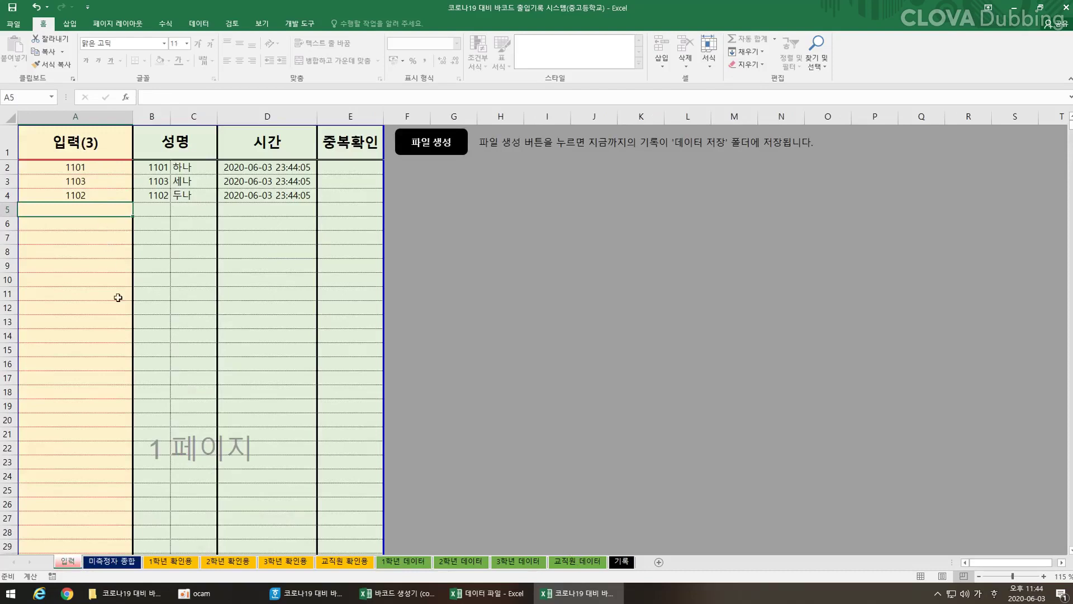
pyautogui.click(191, 565)
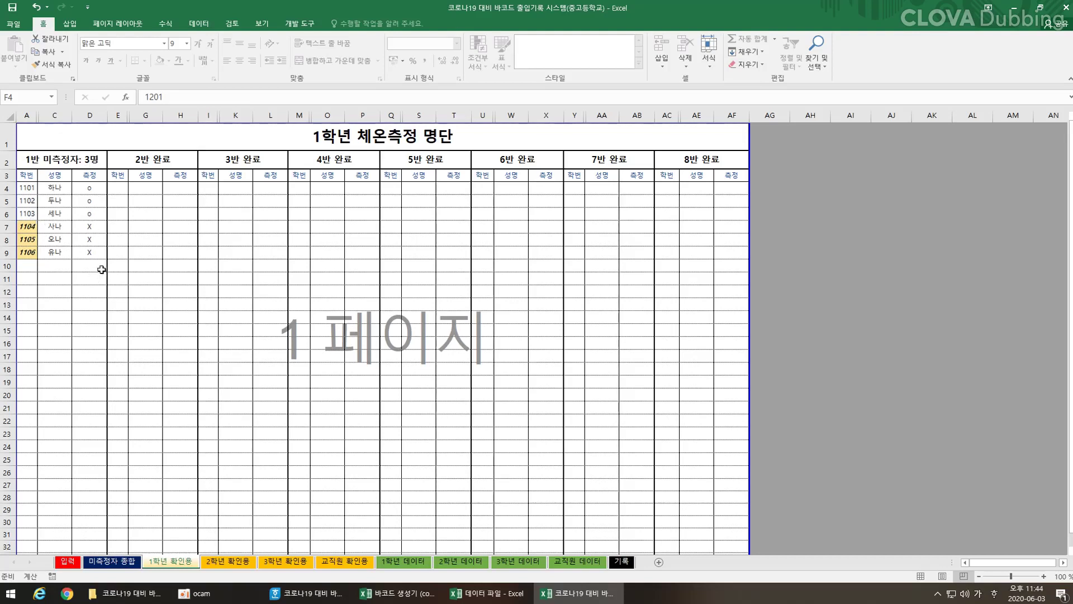
pyautogui.click(224, 562)
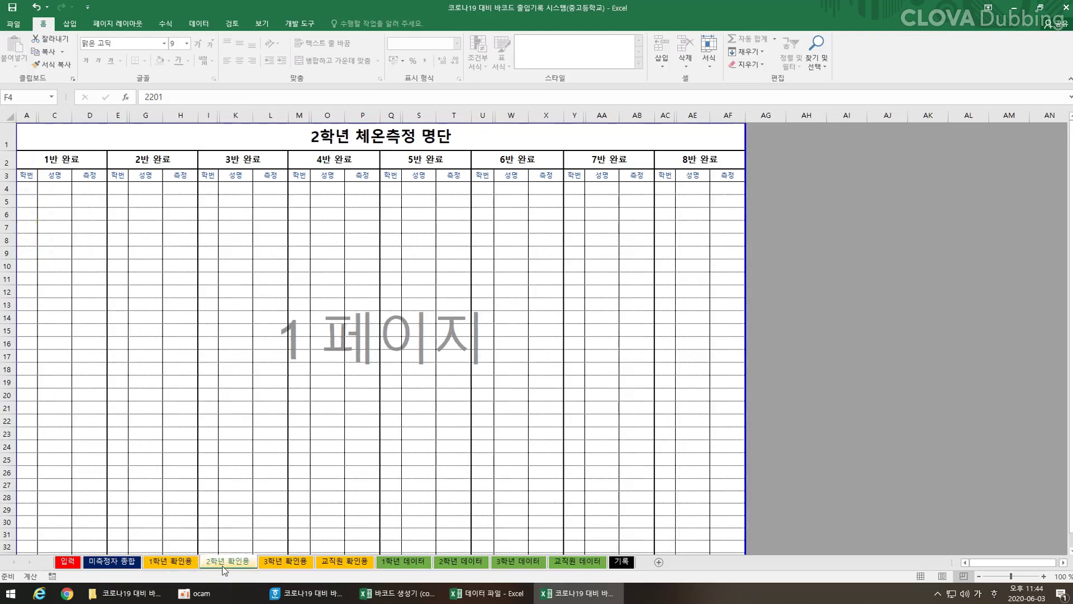
pyautogui.click(285, 562)
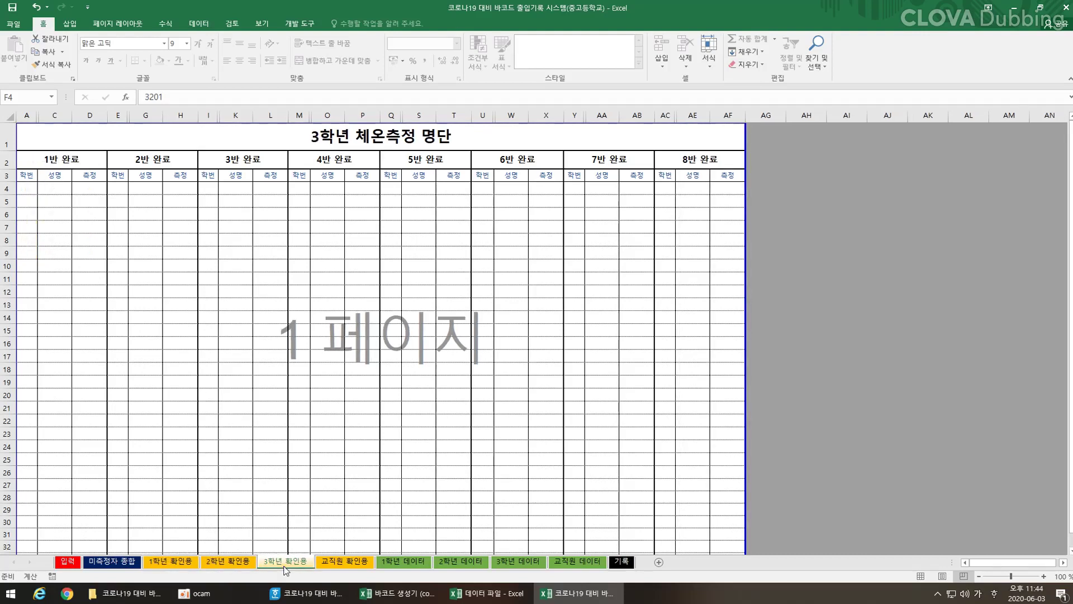
pyautogui.click(176, 562)
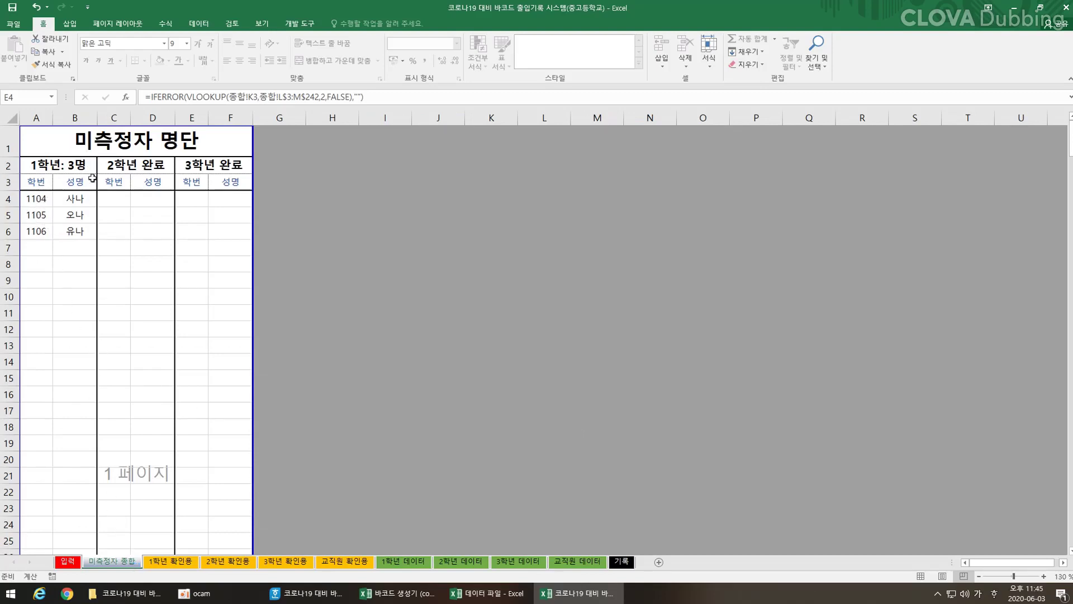
# Record the barcode values 1106 and 1105 in cells A5 and A6 of the 입력 sheet, and check the 미측정자 종합 list
pyautogui.click(67, 562)
pyautogui.write('1106')
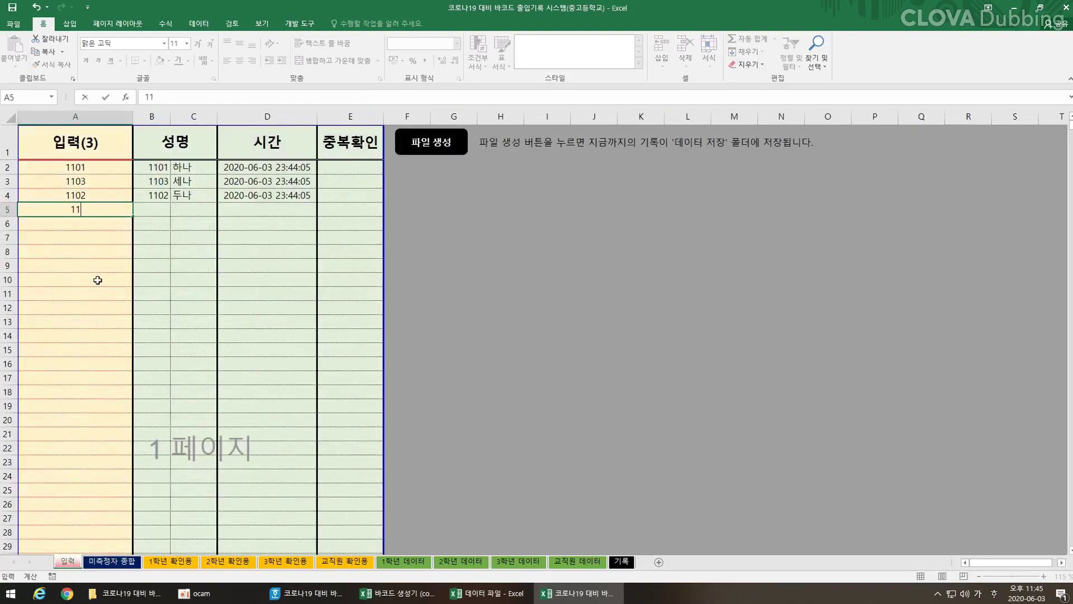
pyautogui.press('Return')
pyautogui.write('1105')
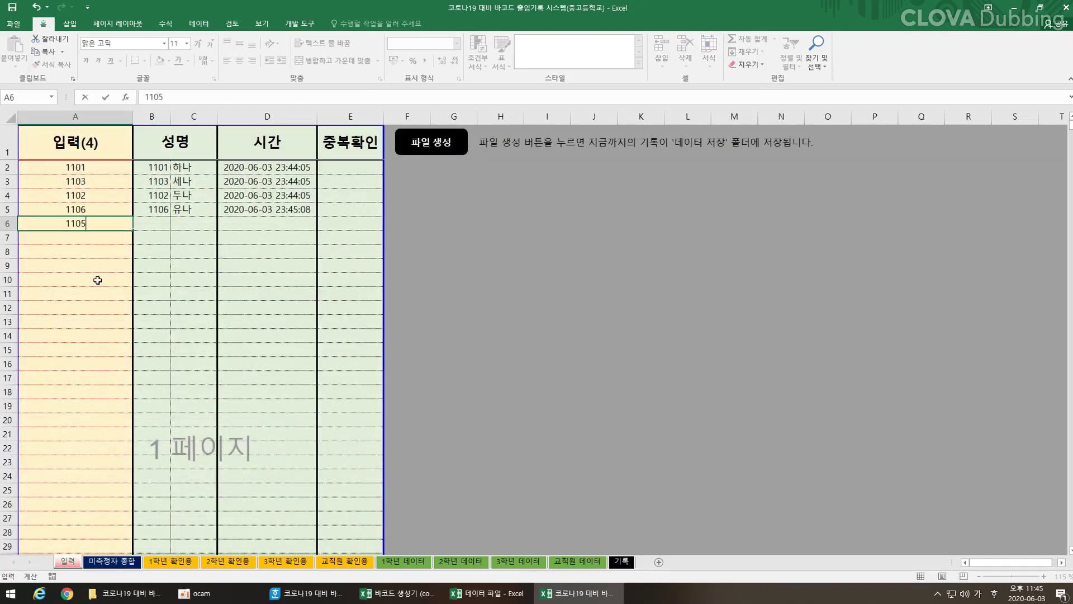
pyautogui.press('Return')
pyautogui.click(126, 561)
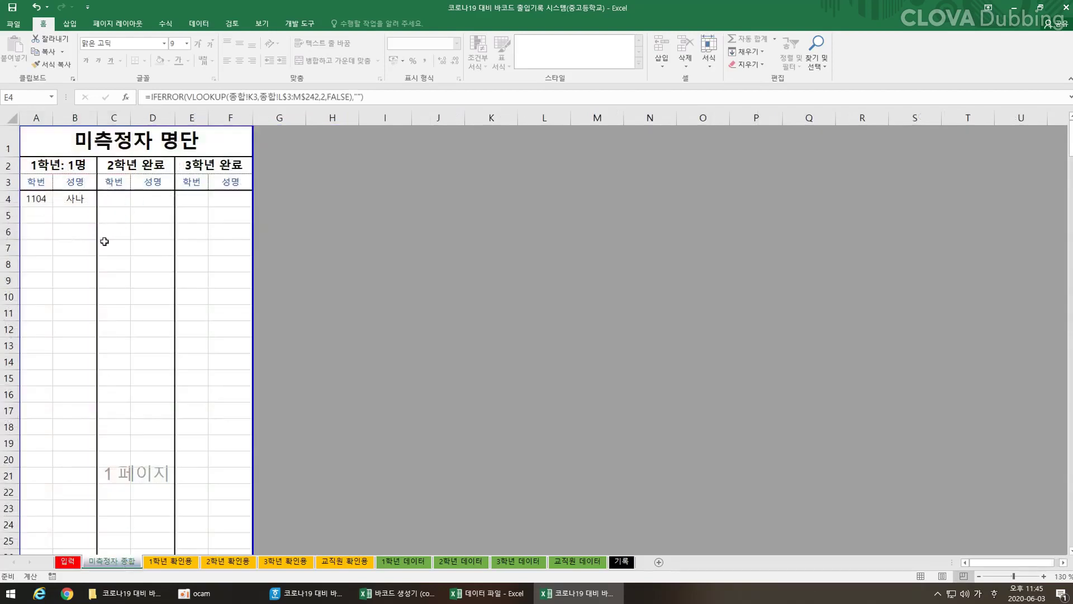
# Generate a record file from the 입력 sheet and open the 데이터 저장 folder in File Explorer
pyautogui.click(70, 560)
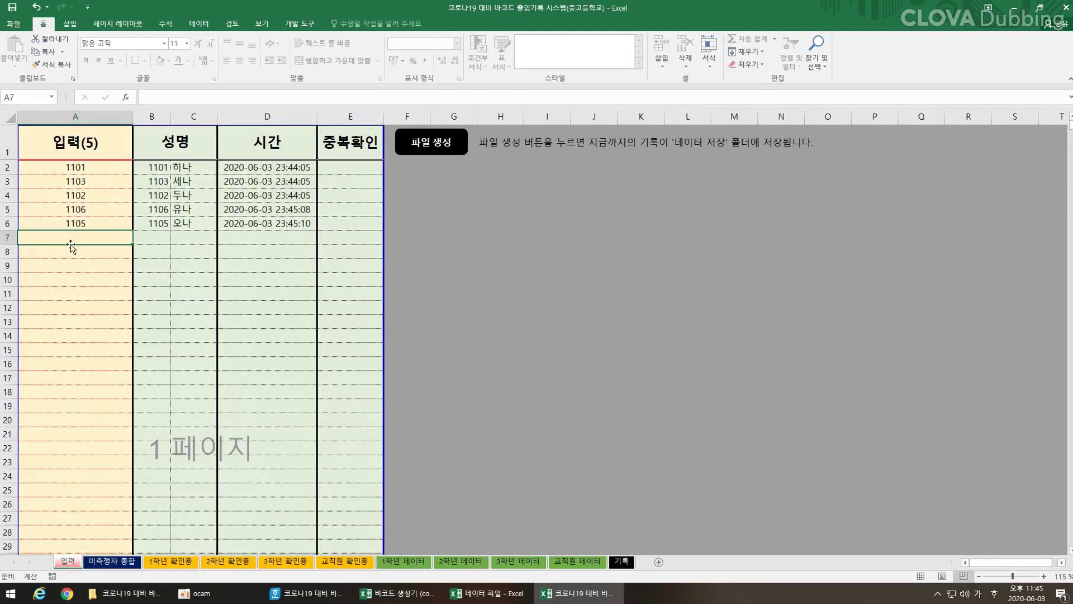
pyautogui.click(440, 154)
pyautogui.click(126, 593)
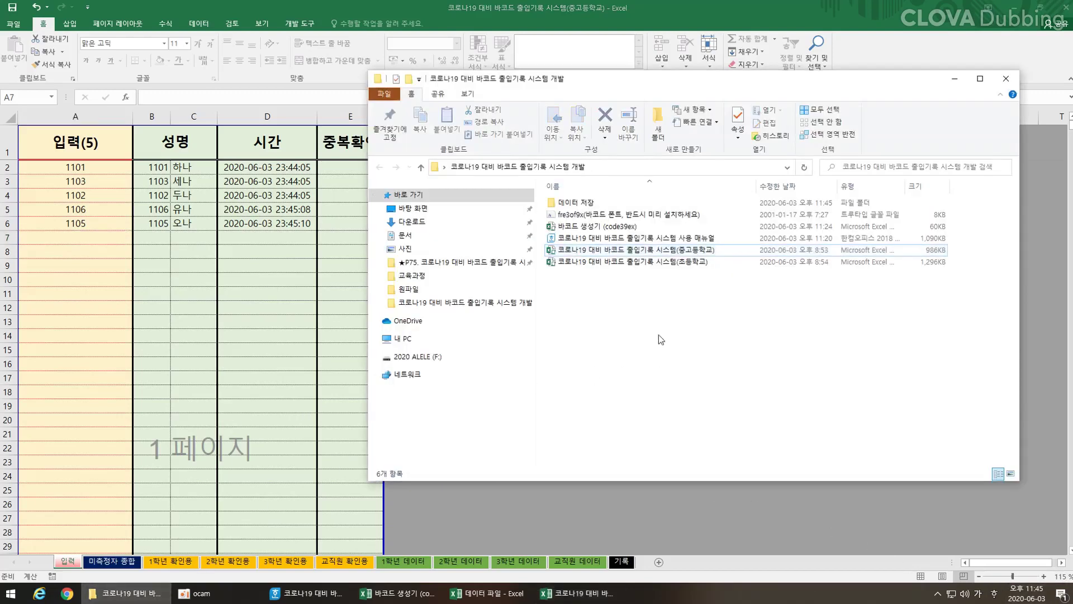
pyautogui.doubleClick(622, 203)
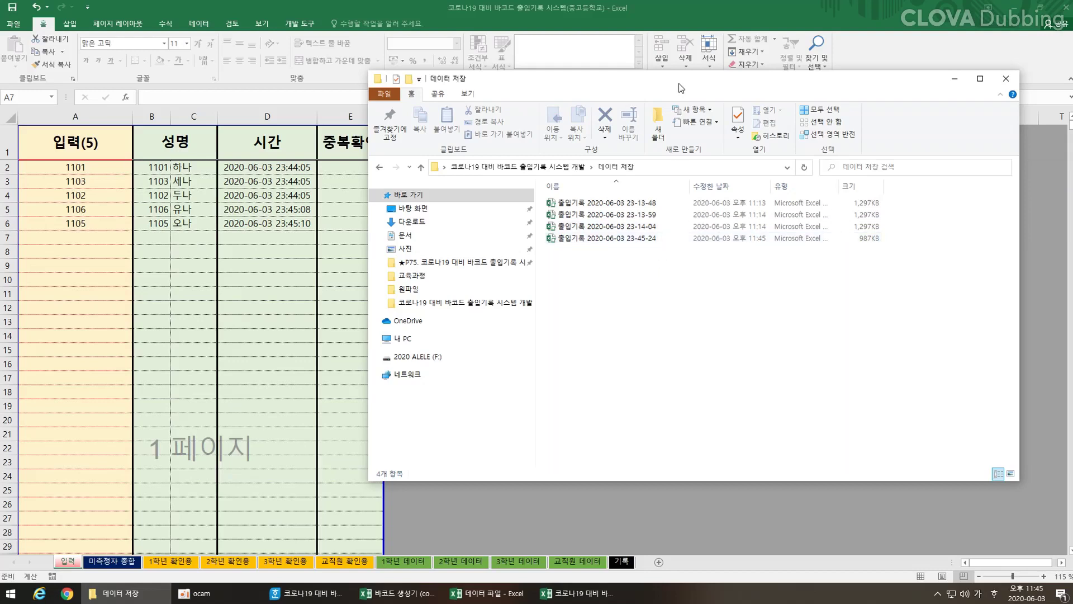
# Move the folder window clear of the 파일 생성 control, generate another record file, and close the folder window
pyautogui.moveTo(689, 85); pyautogui.dragTo(708, 188)
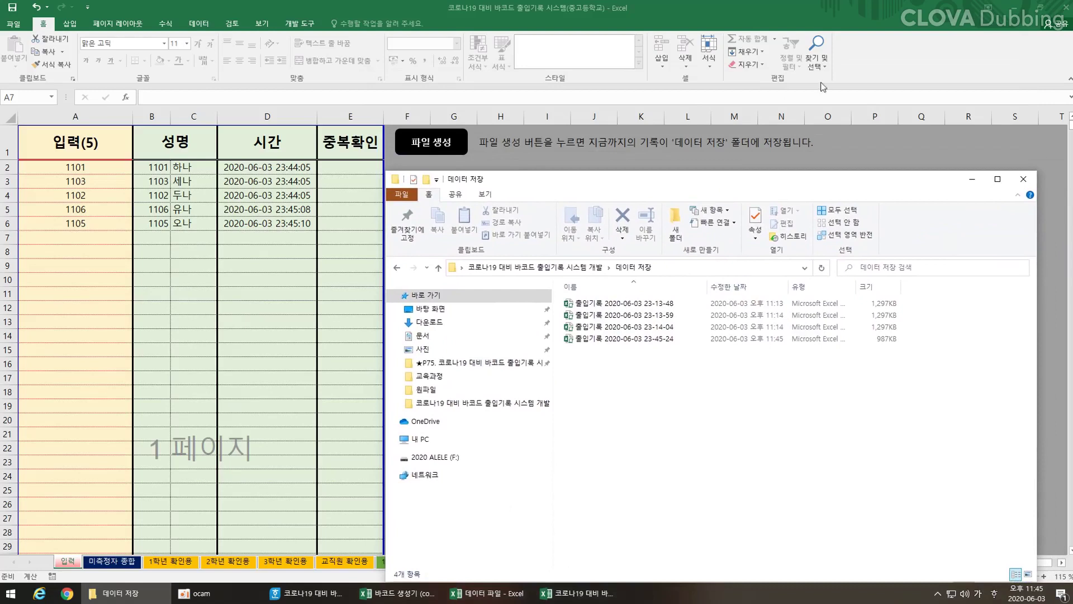
pyautogui.click(472, 137)
pyautogui.click(461, 157)
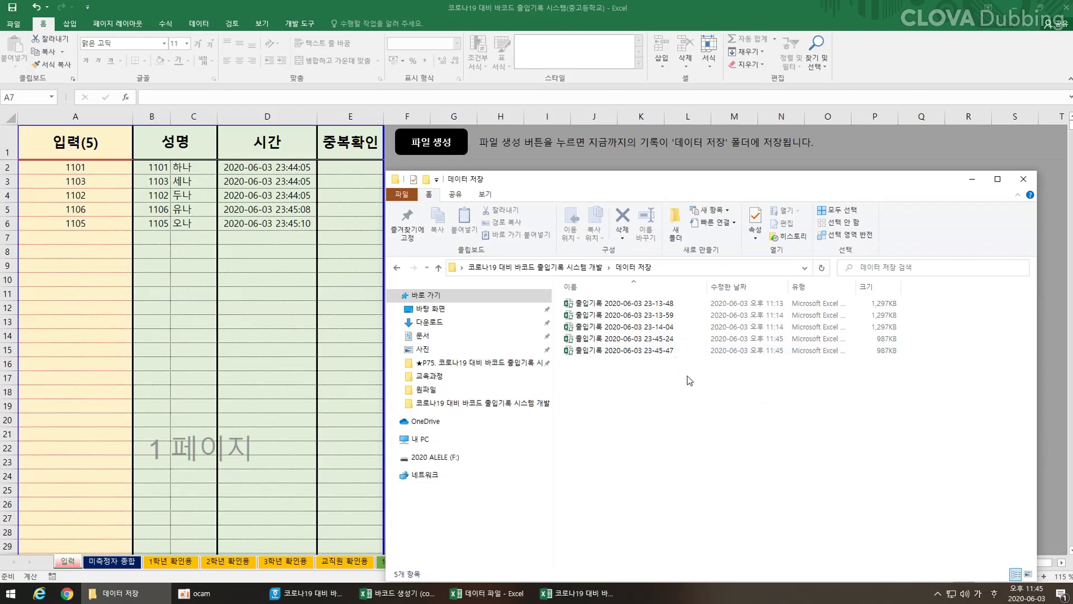
pyautogui.click(1024, 179)
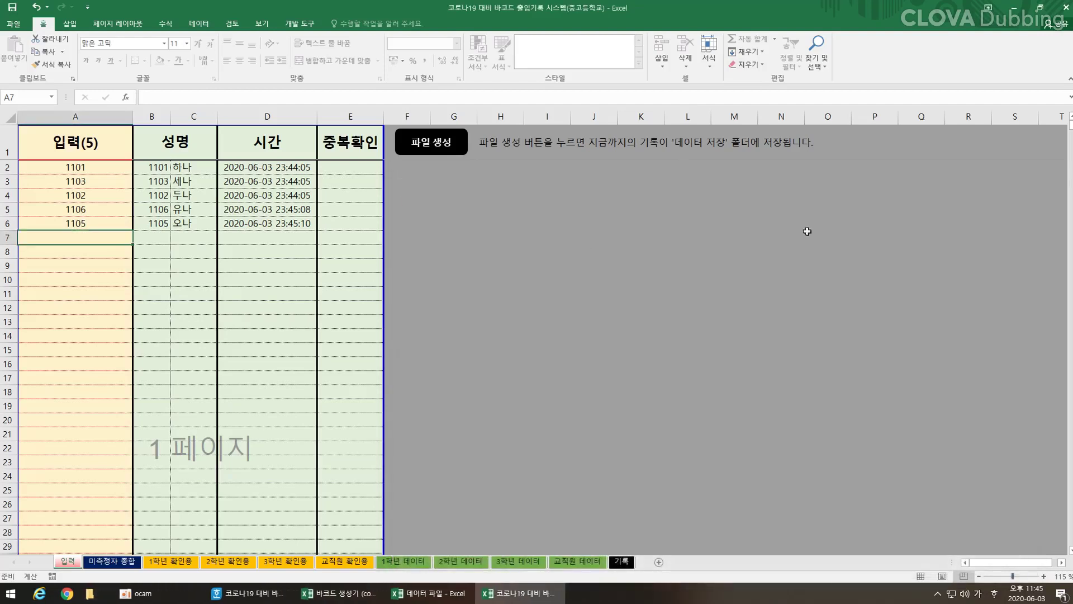
pyautogui.click(166, 562)
pyautogui.click(68, 561)
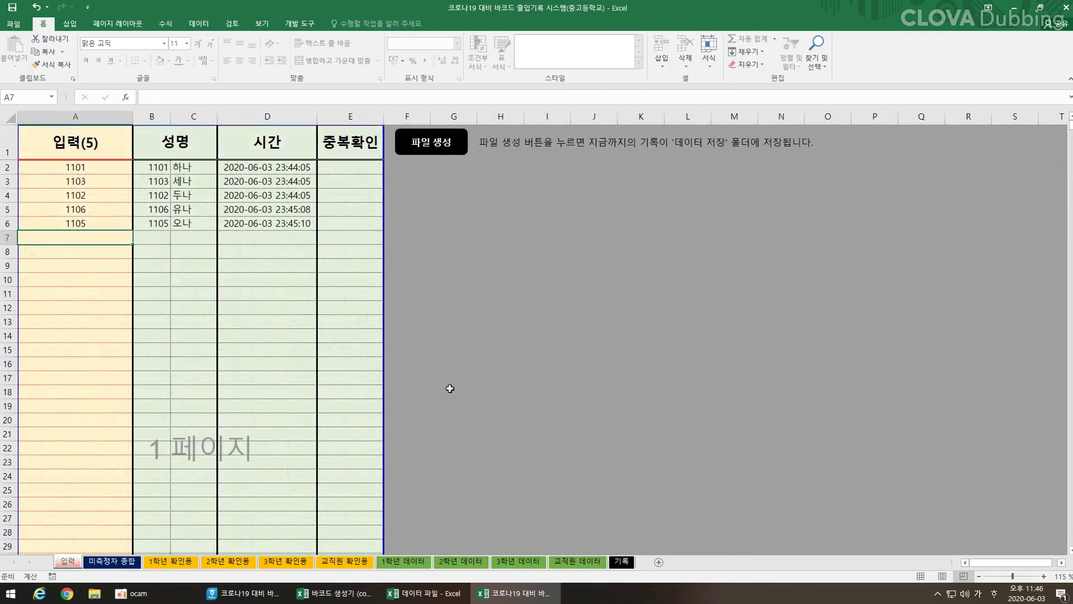
pyautogui.press('F2')
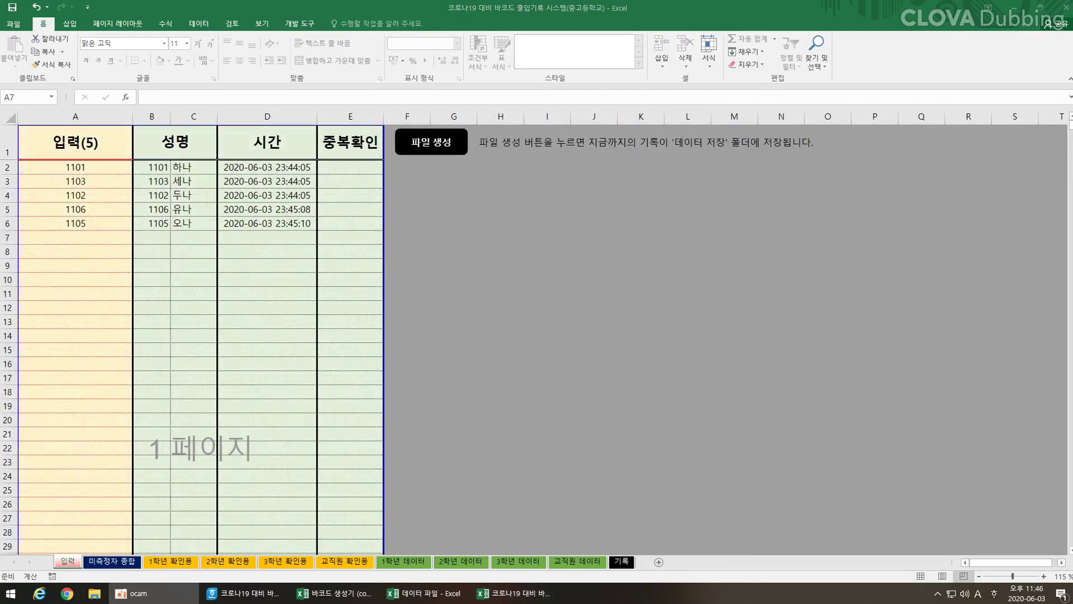